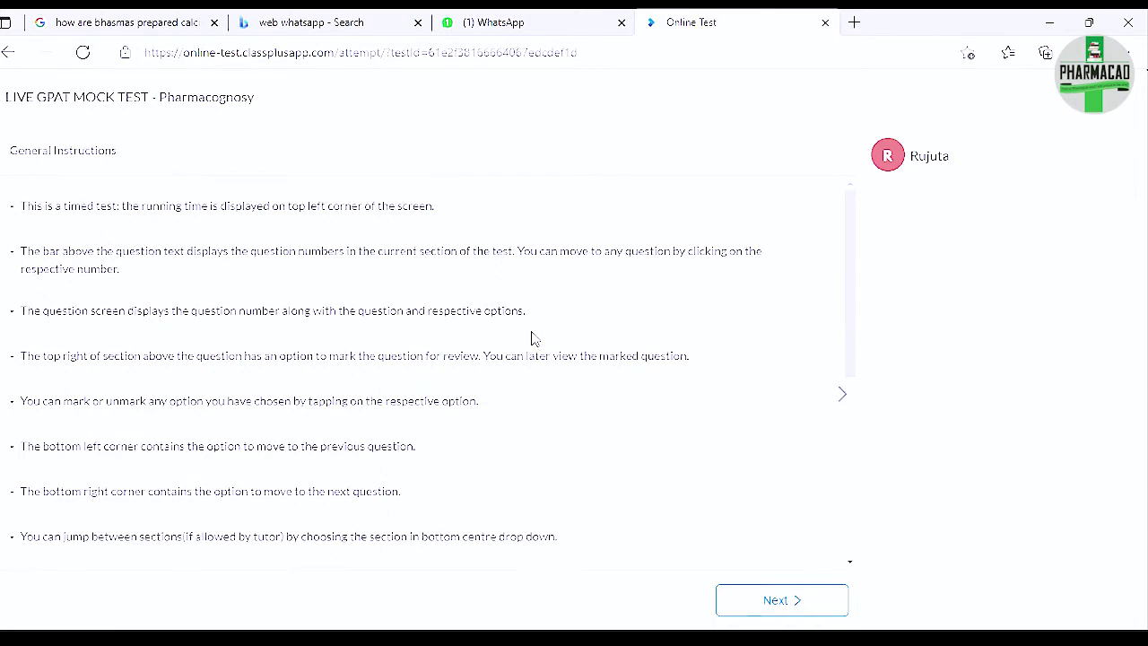
Review the general instructions, accept the declaration and start the Pharmacognosy mock test.
scroll(530, 338, "down", 3)
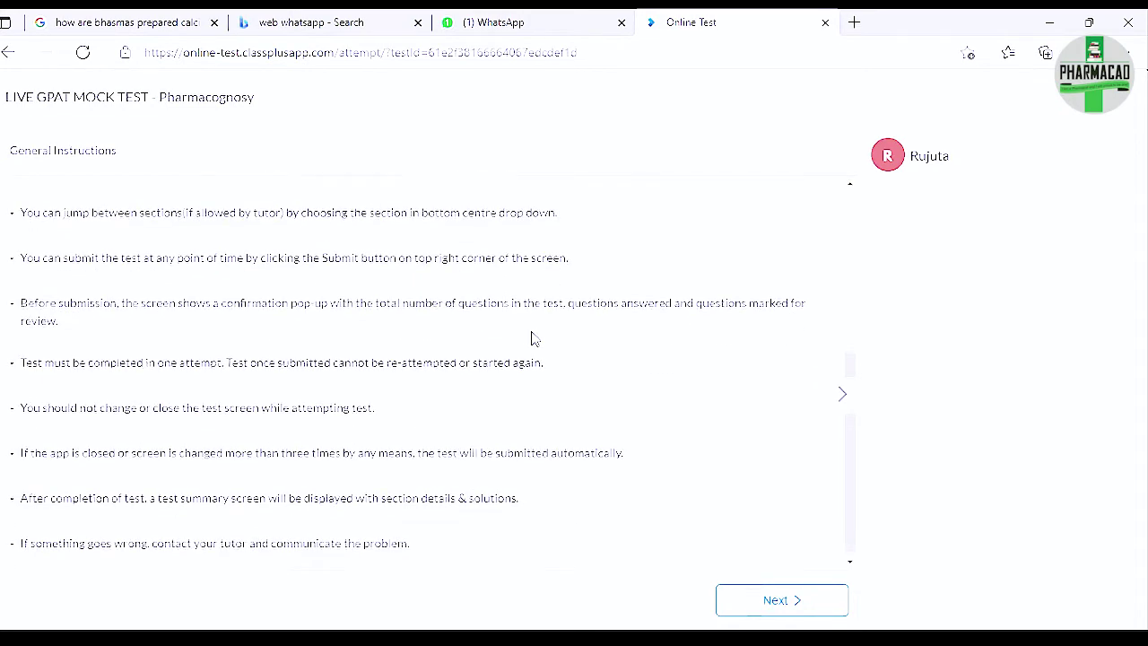
scroll(531, 338, "down", 1)
scroll(531, 338, "up", 3)
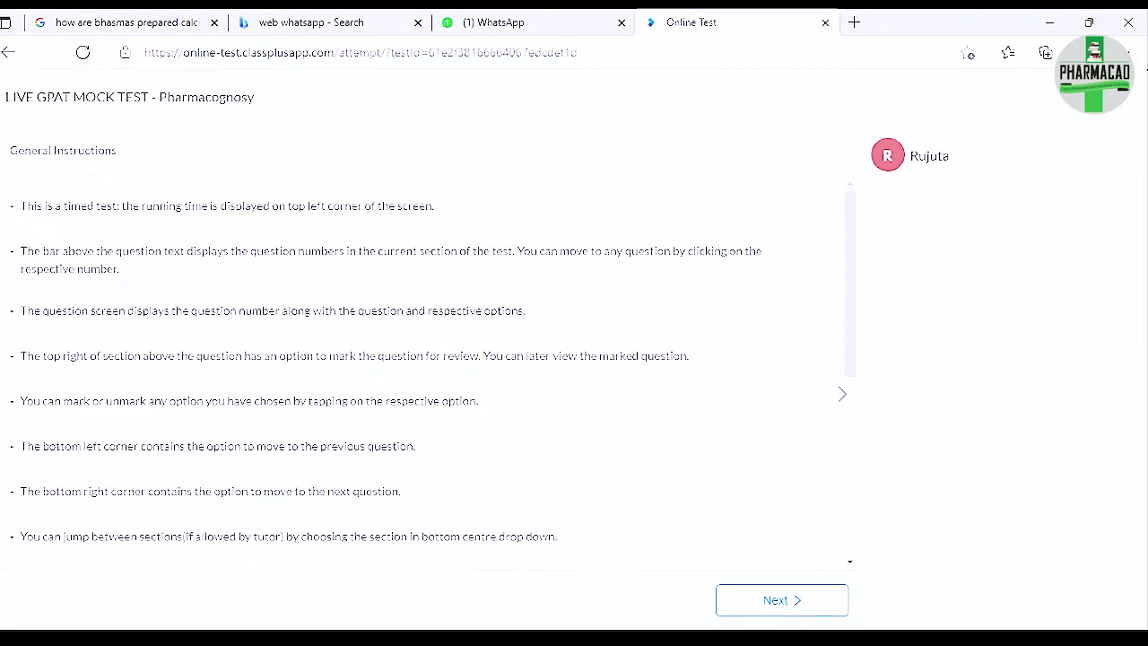
left_click(767, 607)
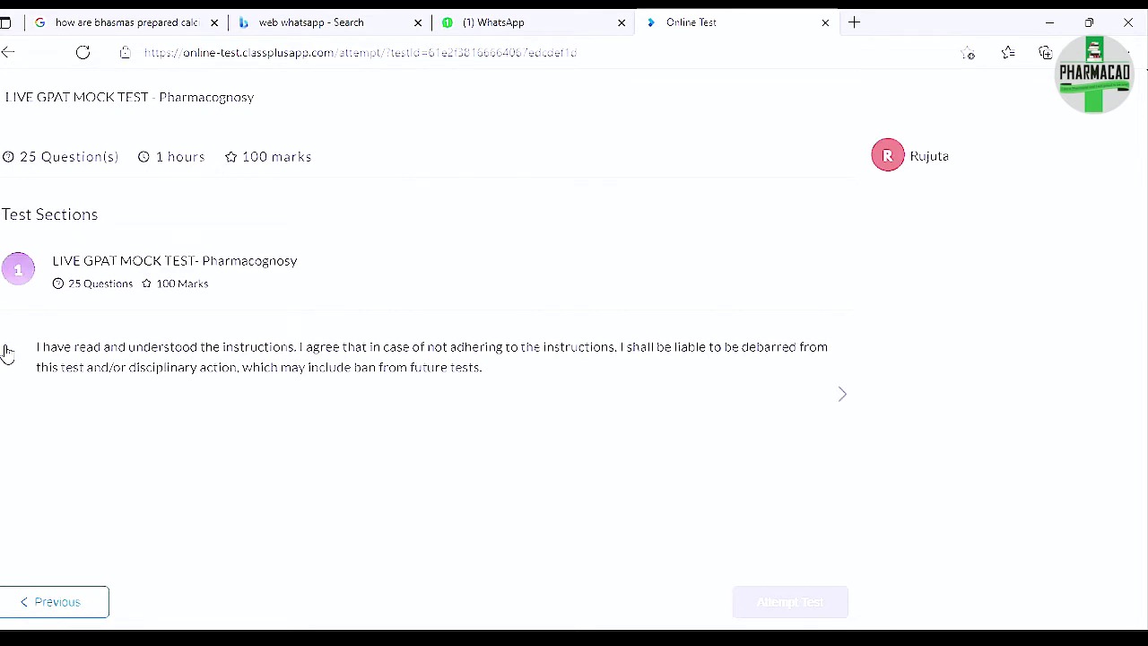
left_click(10, 349)
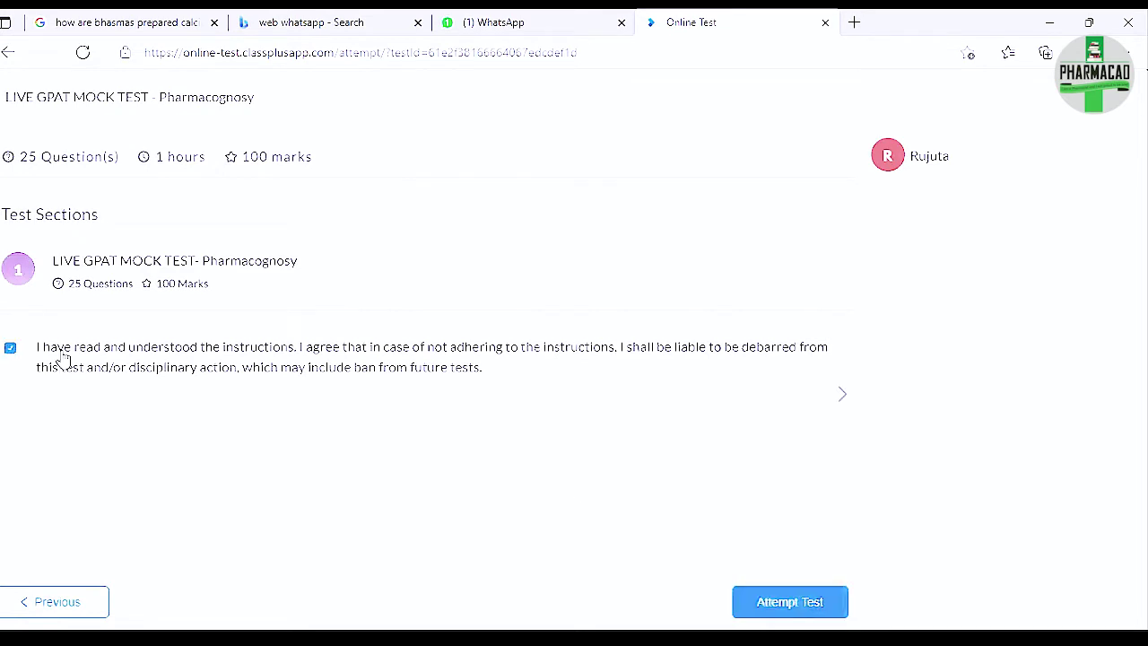
left_click(789, 603)
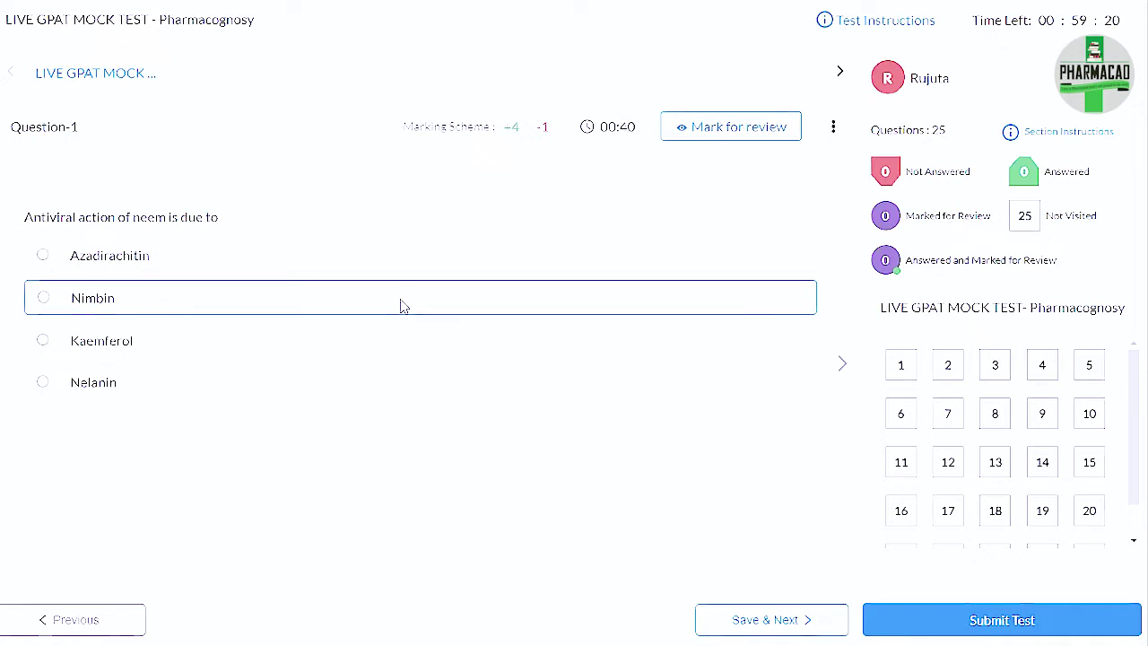
Answer question 1 on neem with Nimbin and question 2 on scilliroside with Rodenticide, saving both.
left_click(43, 296)
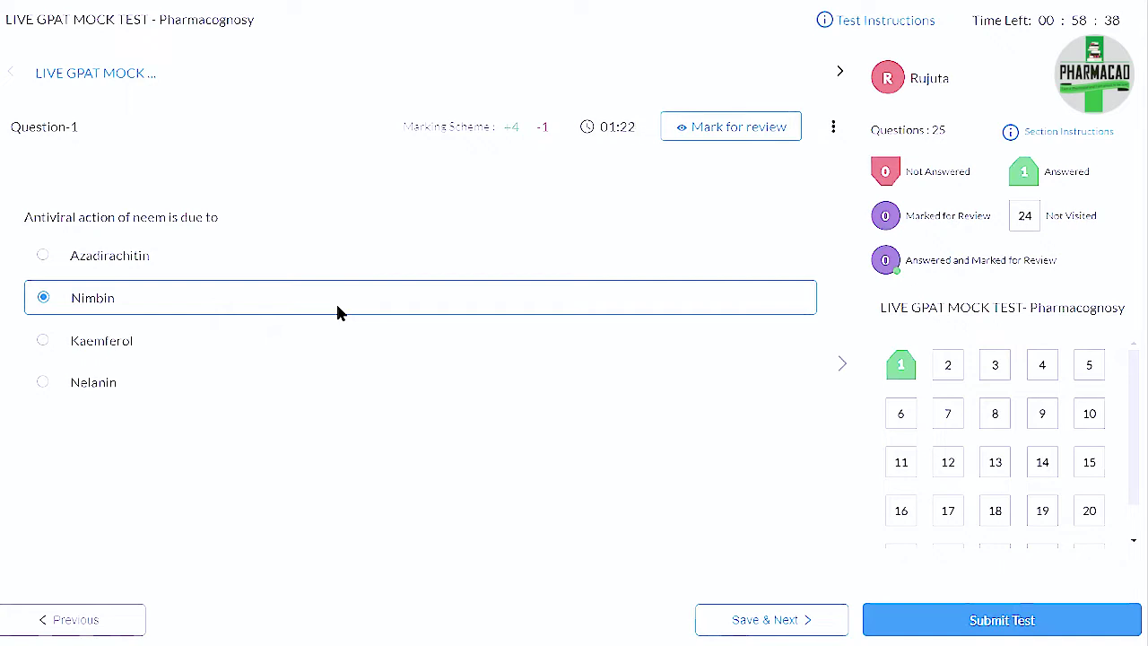
left_click(767, 627)
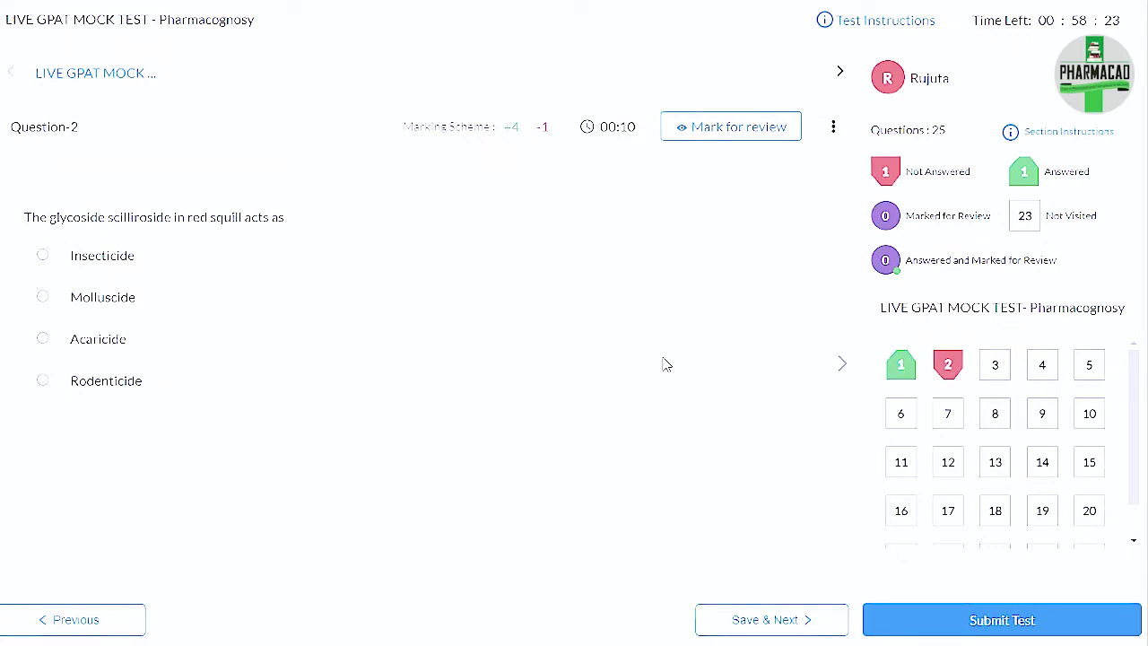
left_click(134, 394)
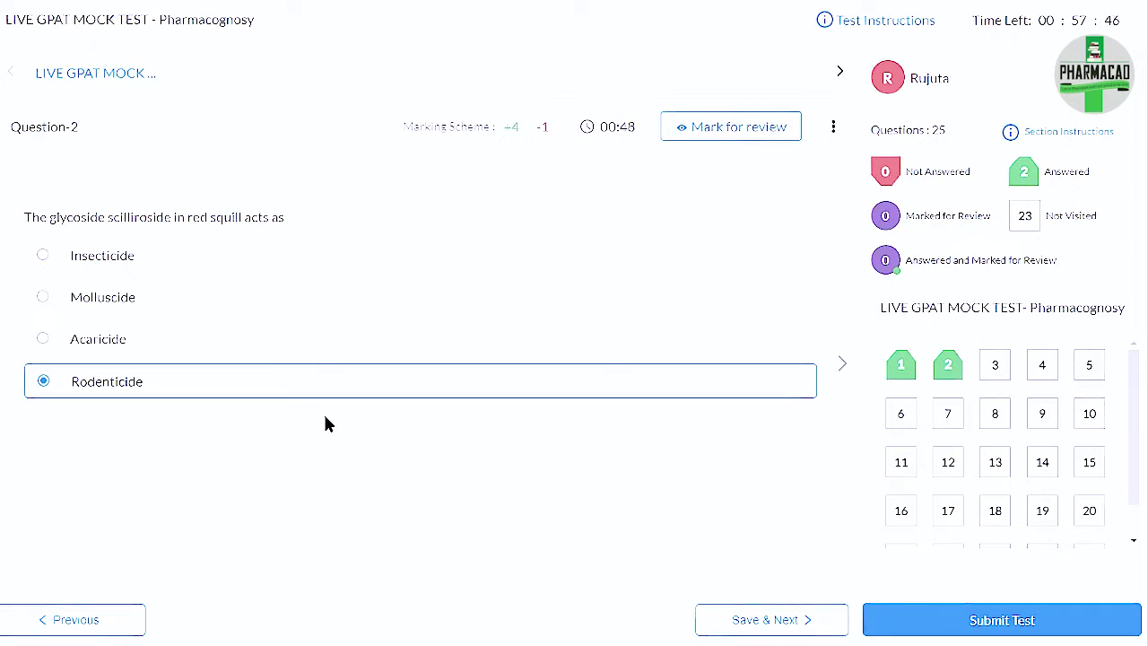
left_click(773, 620)
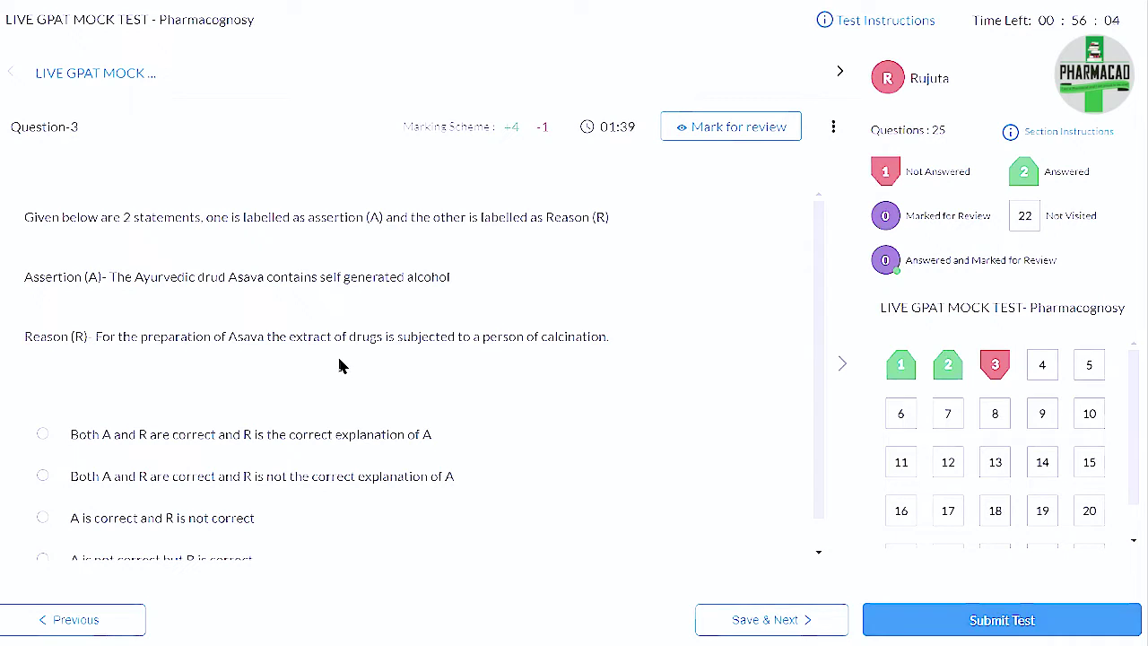
Answer the Asava assertion-reason question with "A is correct and R is not correct" and save it.
scroll(339, 365, "down", 1)
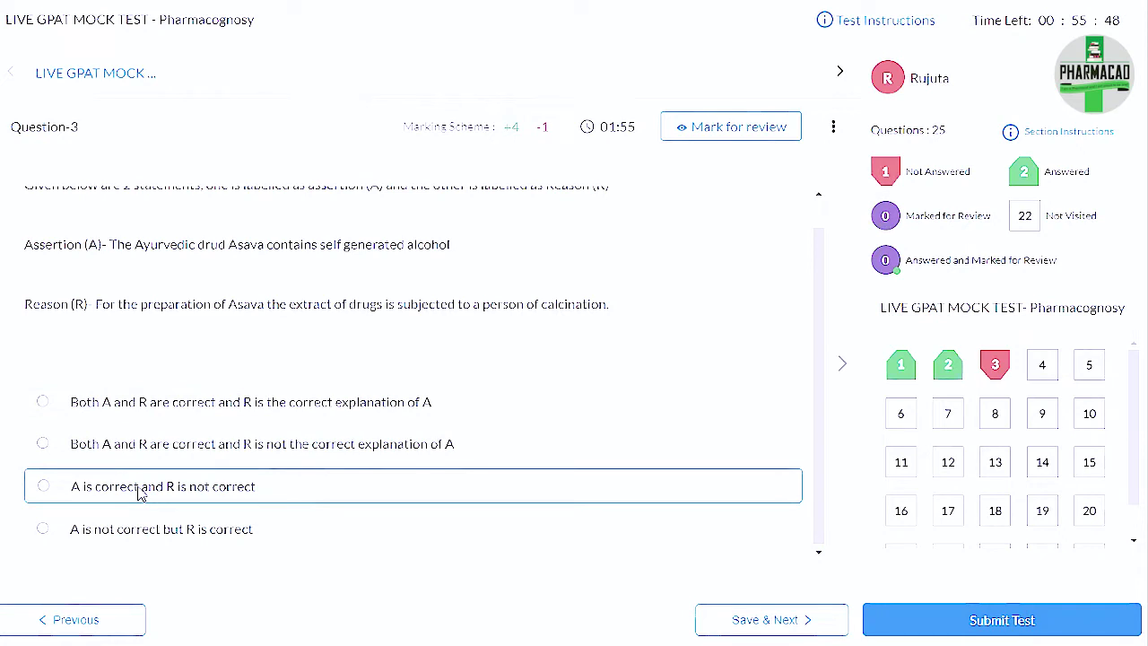
left_click(43, 487)
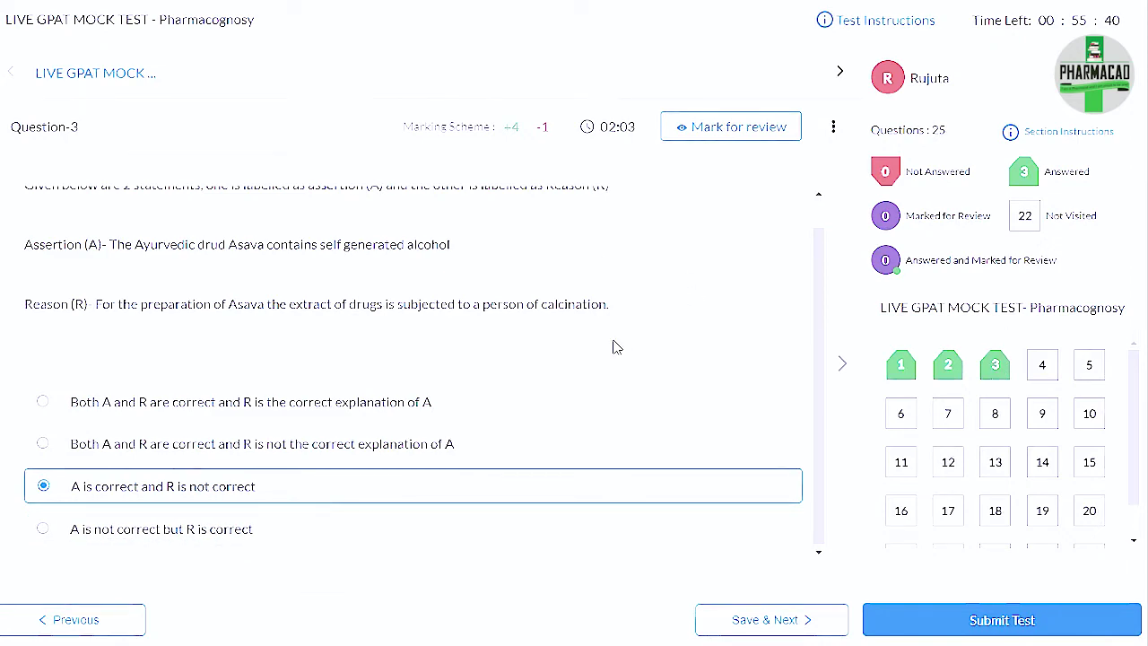
scroll(615, 347, "up", 1)
scroll(615, 343, "down", 1)
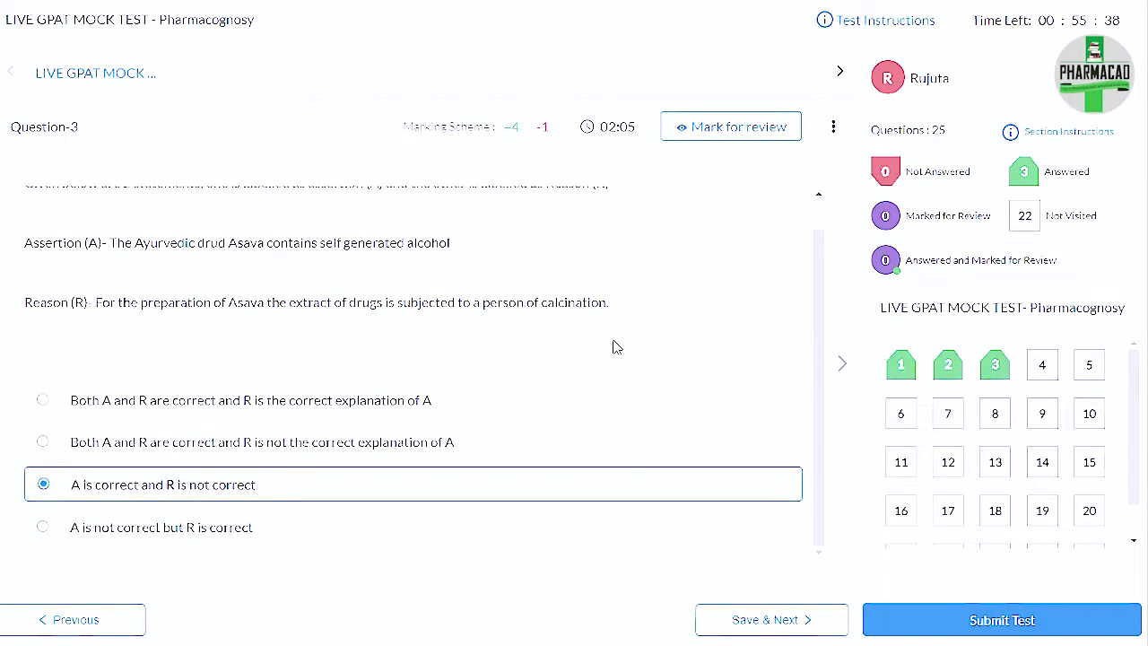
left_click(783, 620)
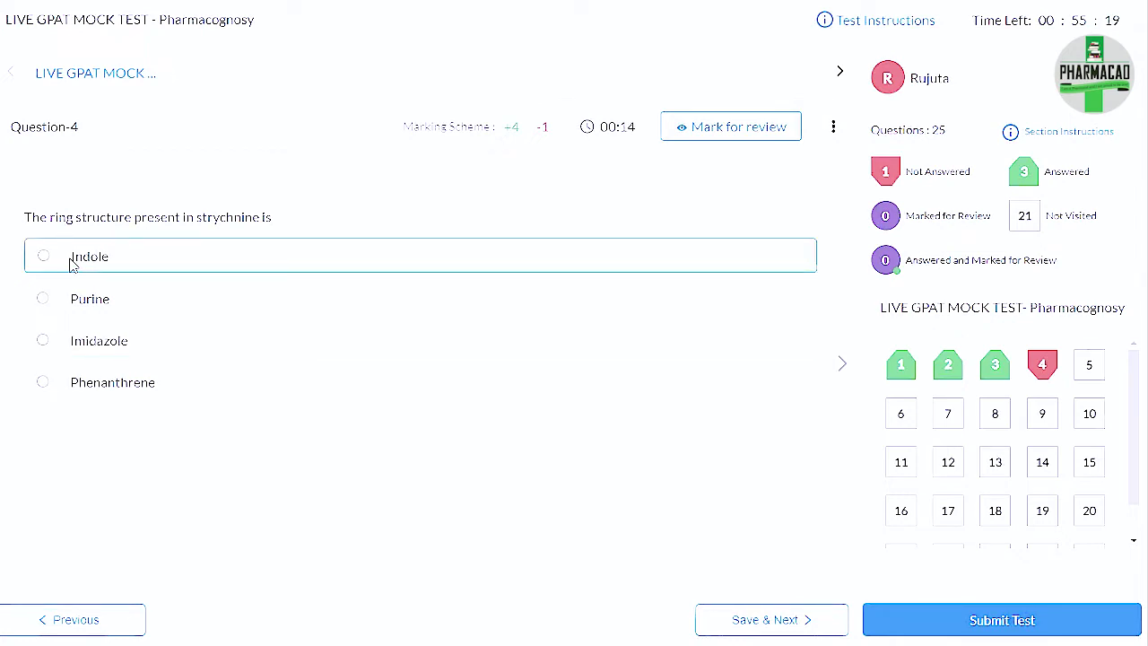
Answer question 4 on strychnine with Indole and question 5 on salicin with Salicyl alcohol and glucose, saving both.
left_click(43, 260)
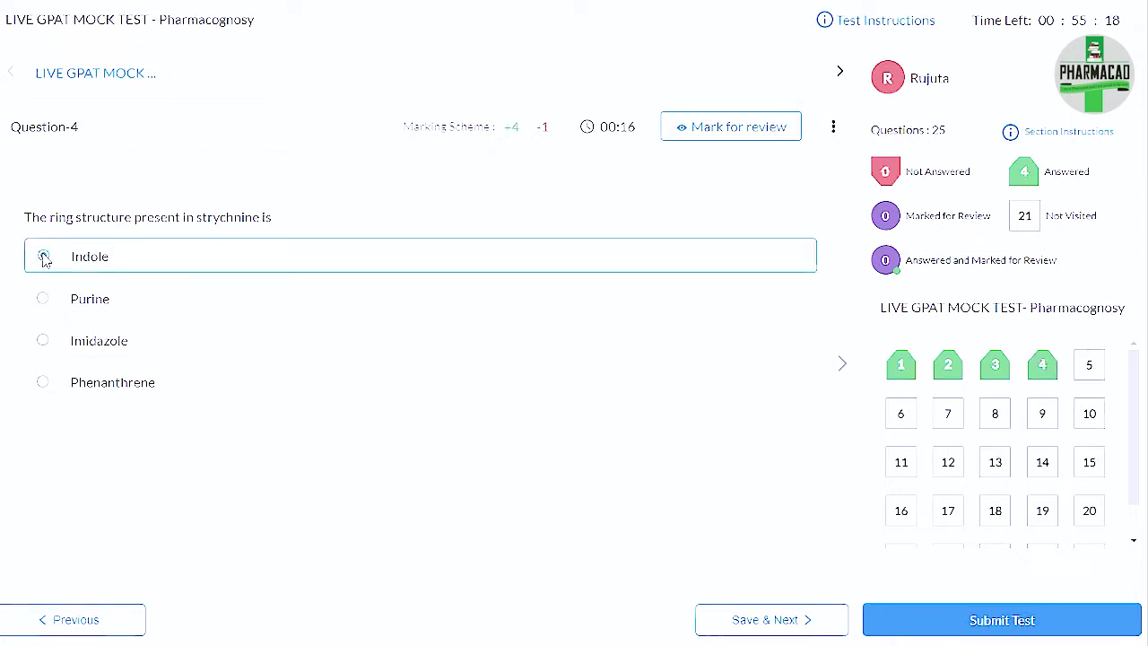
left_click(782, 625)
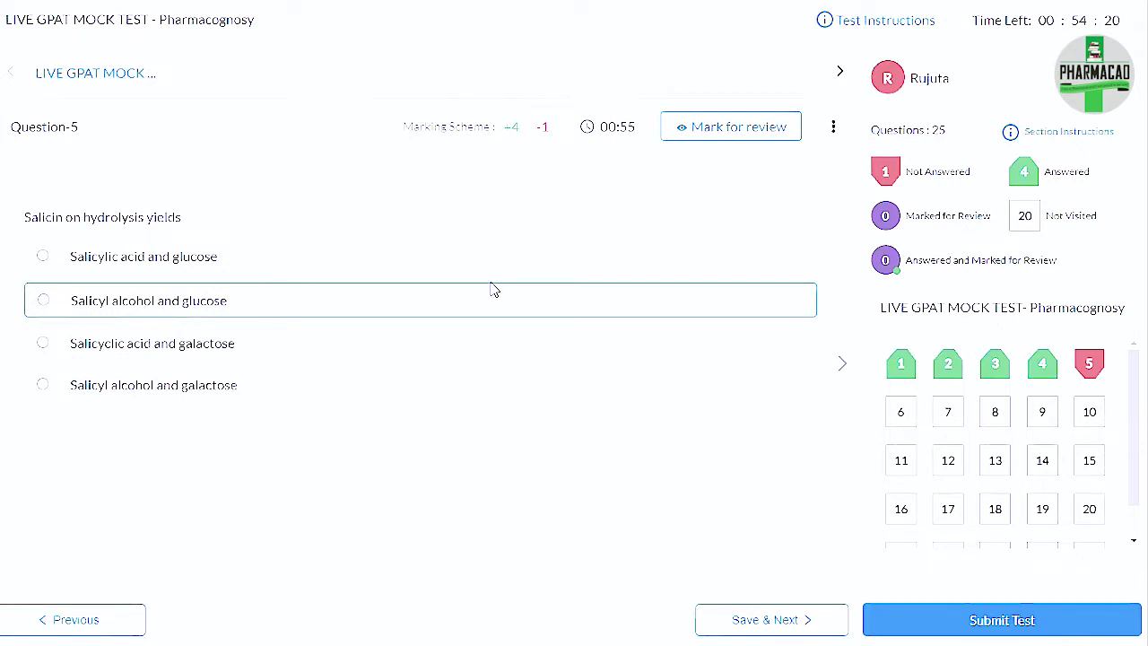
left_click(41, 302)
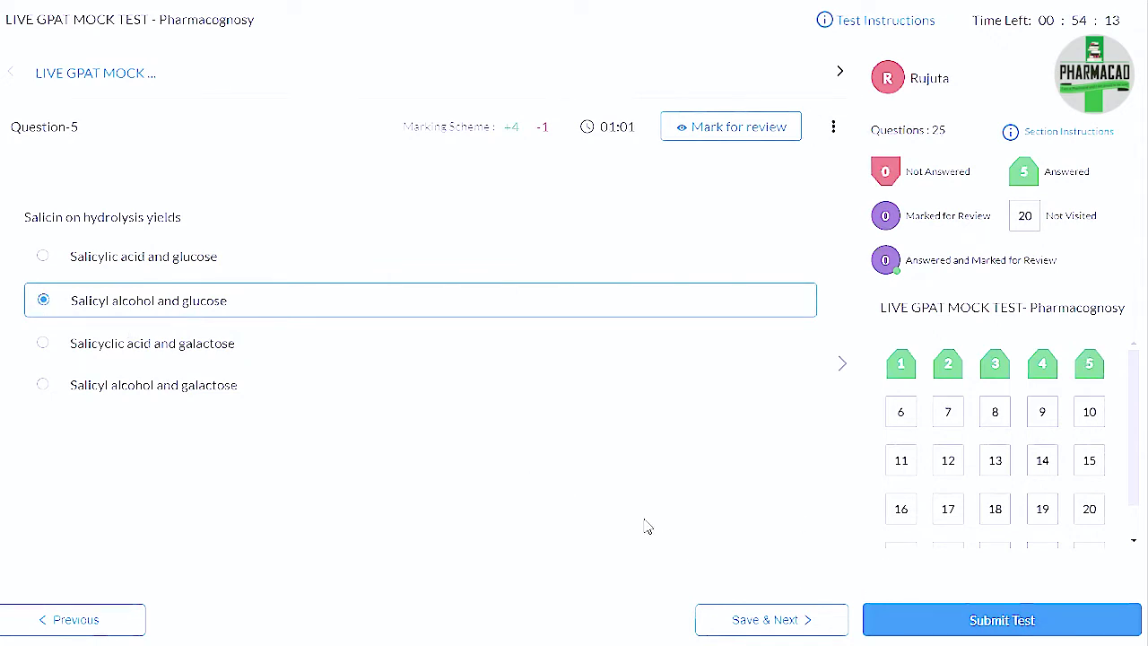
left_click(821, 625)
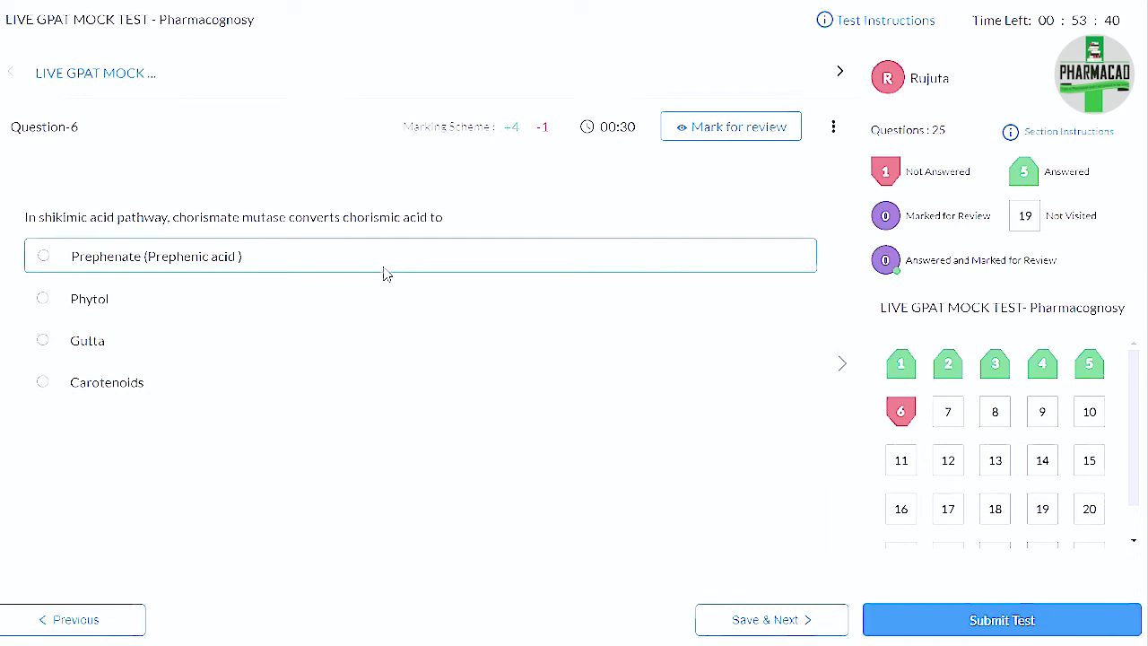
Answer question 6 with Prephenate (Prephenic acid) and question 7 on Aloe with Central parenchymatous region, saving both.
left_click(43, 257)
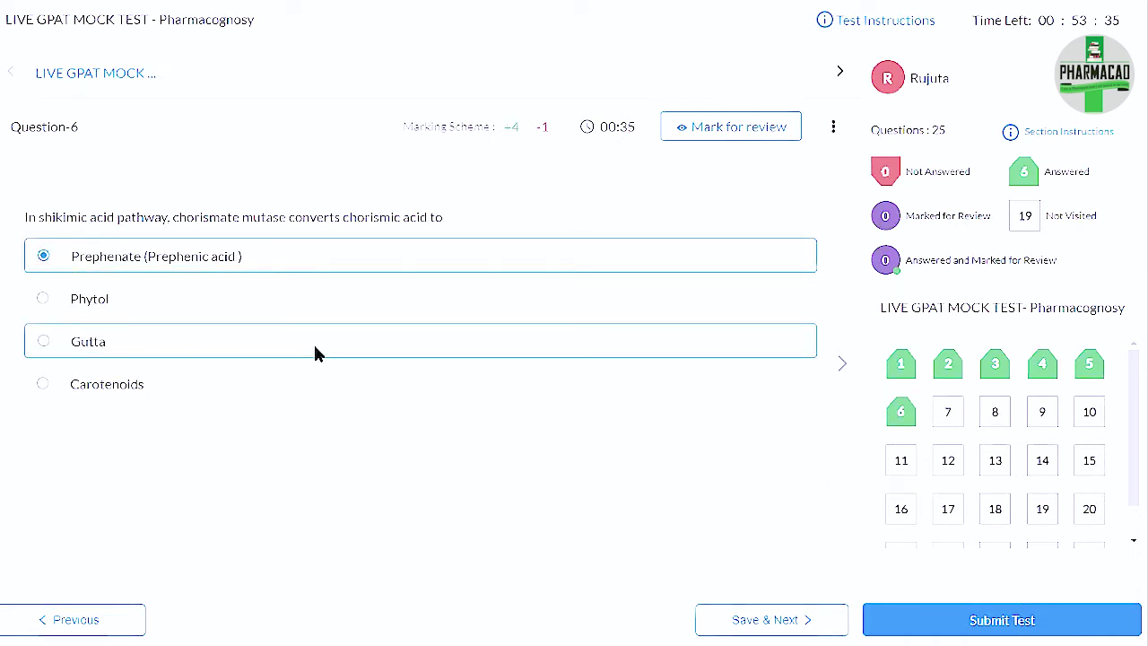
left_click(747, 623)
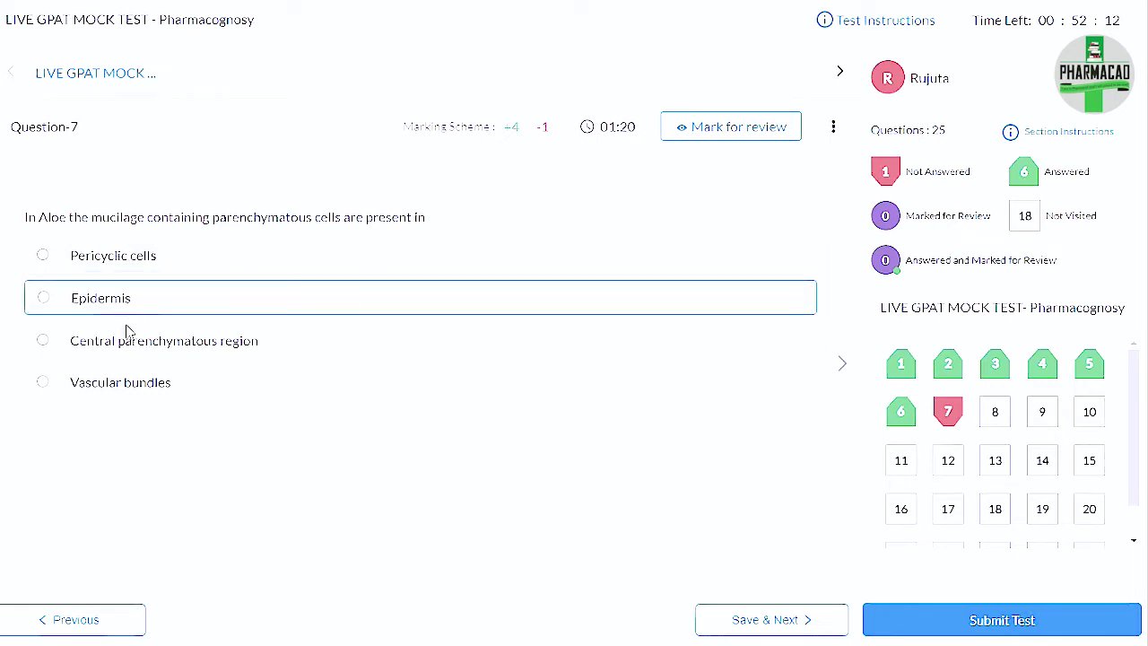
left_click(79, 349)
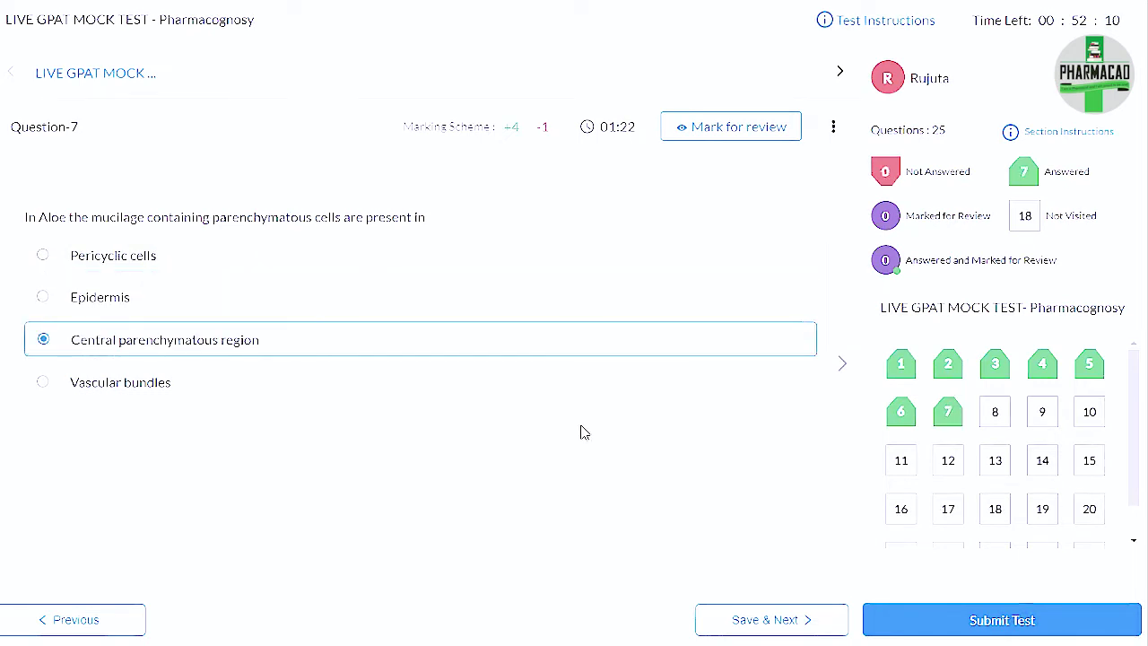
left_click(783, 623)
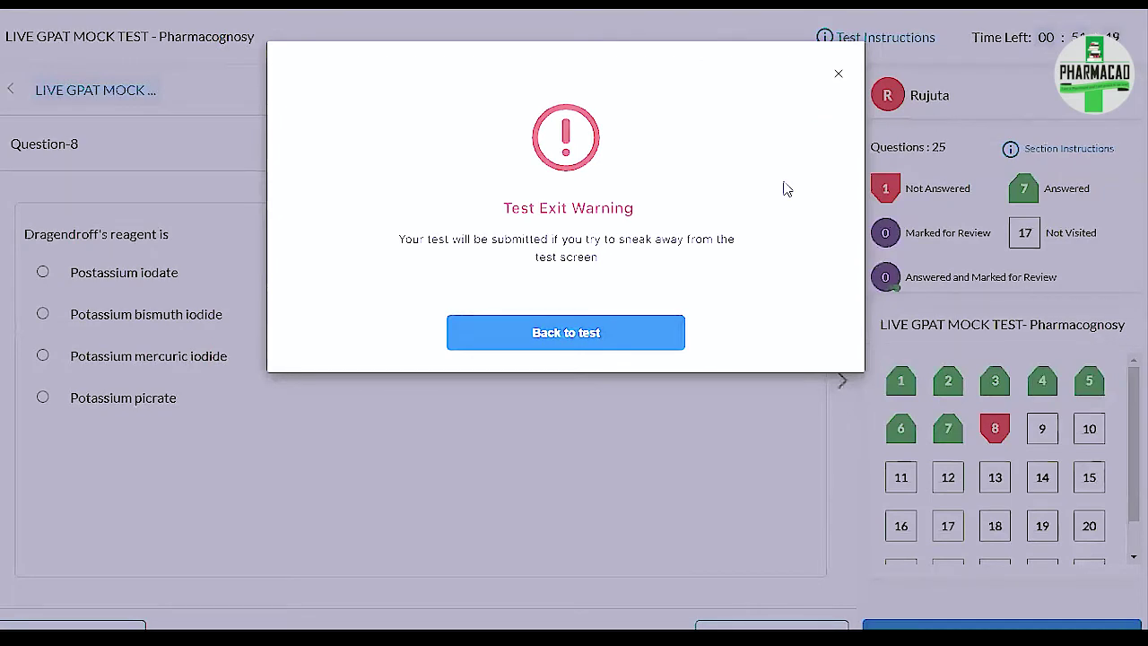
Return to the test from the exit warning, then answer question 8 with Potassium bismuth iodide and save it.
left_click(595, 337)
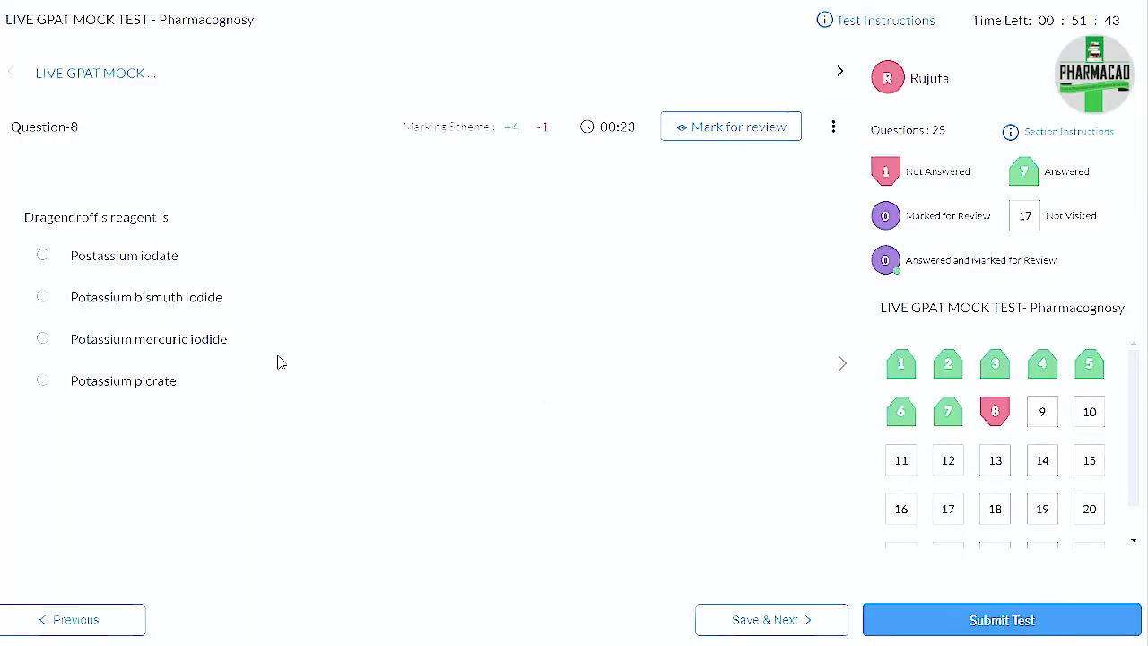
left_click(374, 261)
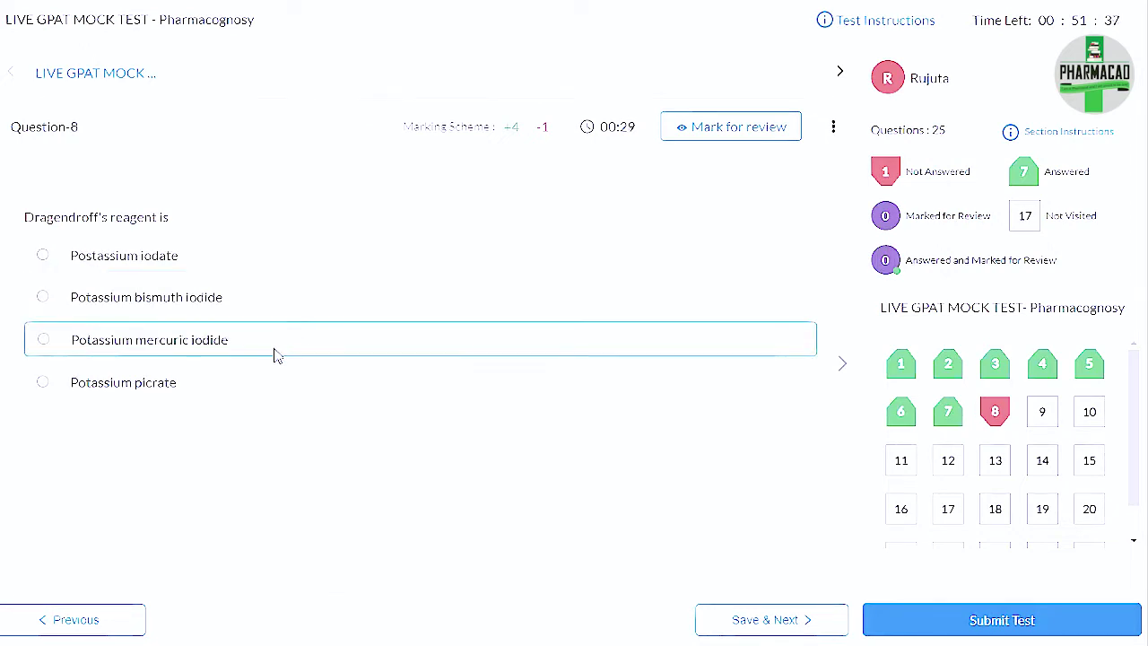
left_click(281, 306)
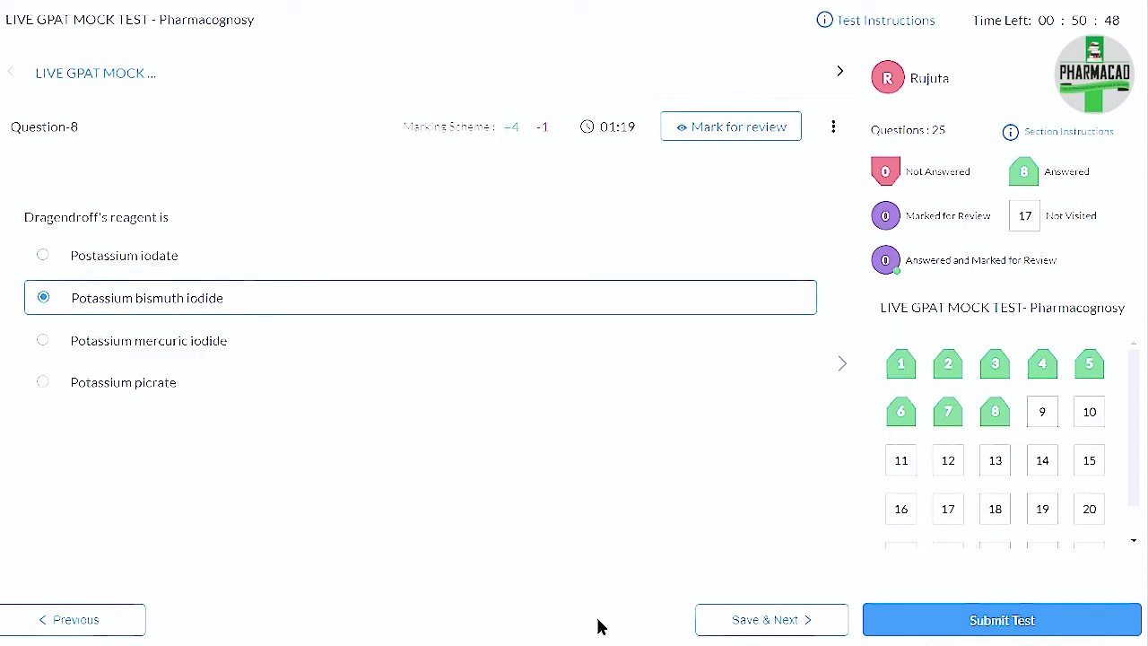
left_click(775, 625)
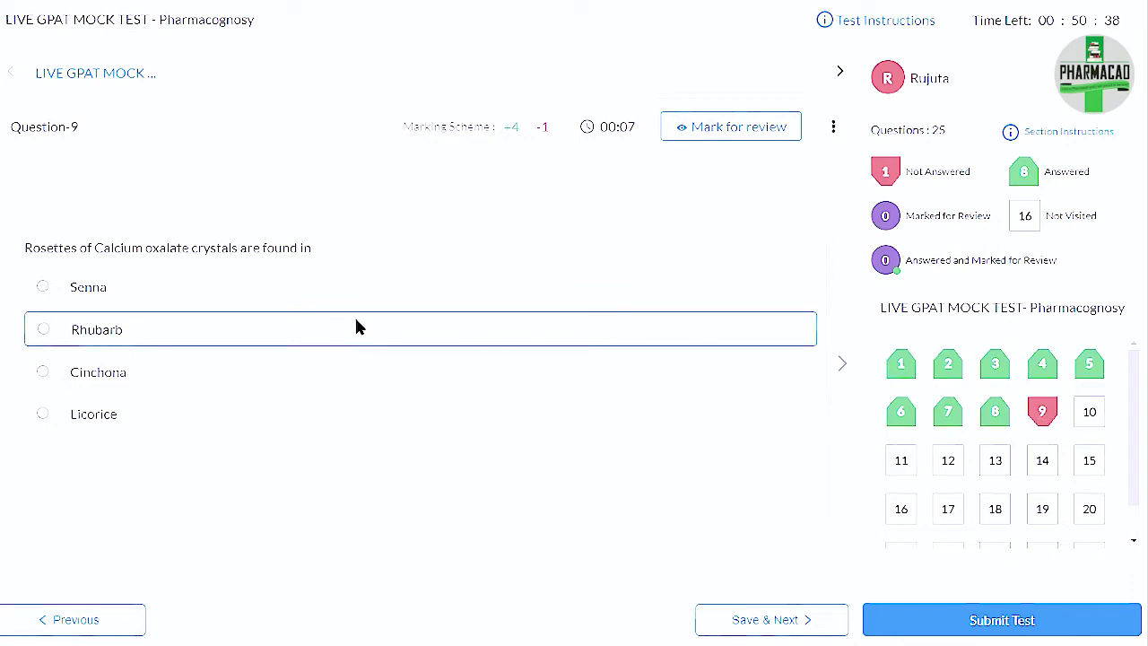
Answer question 9 on calcium oxalate rosettes with Rhubarb and question 10 on shellac with karria lacca, saving both.
left_click(355, 320)
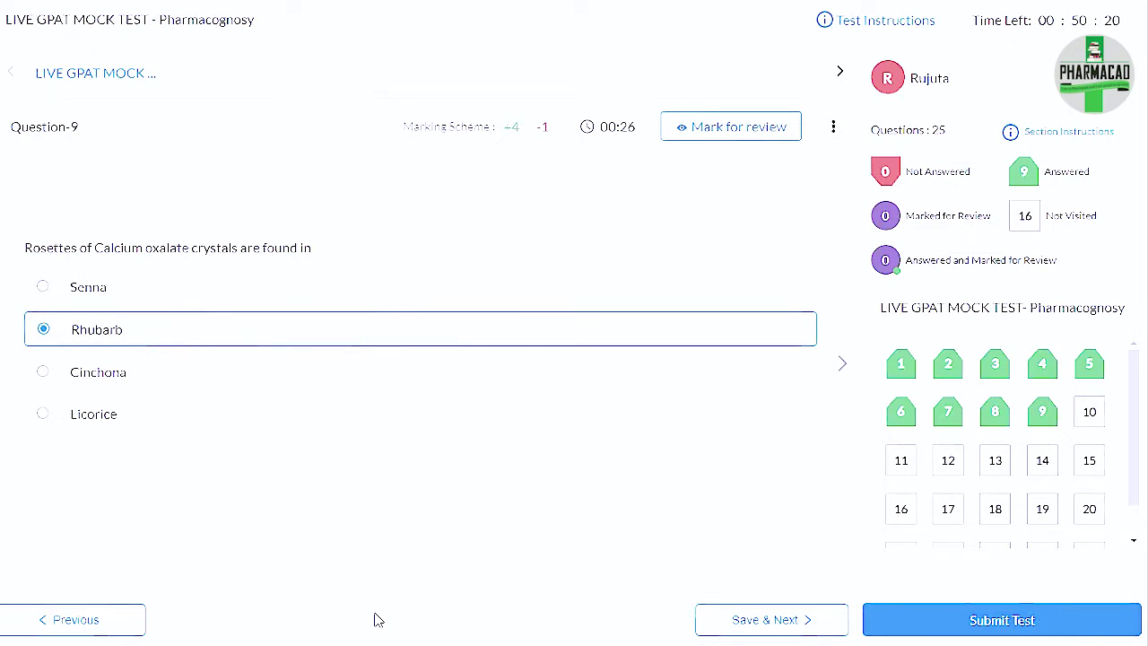
left_click(804, 625)
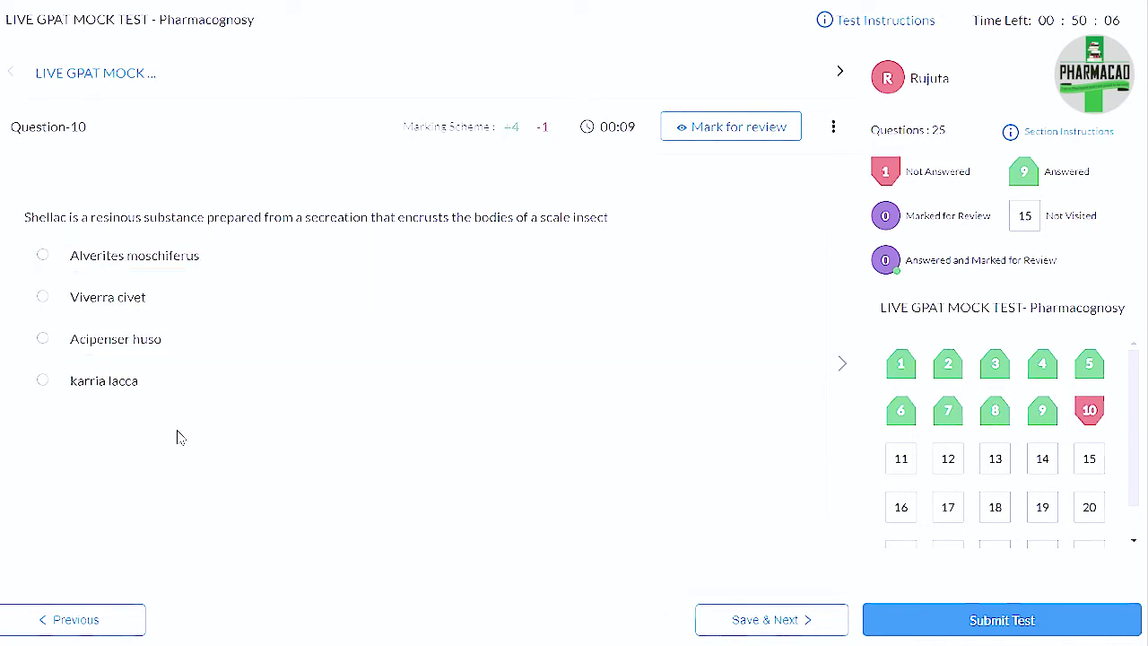
left_click(41, 384)
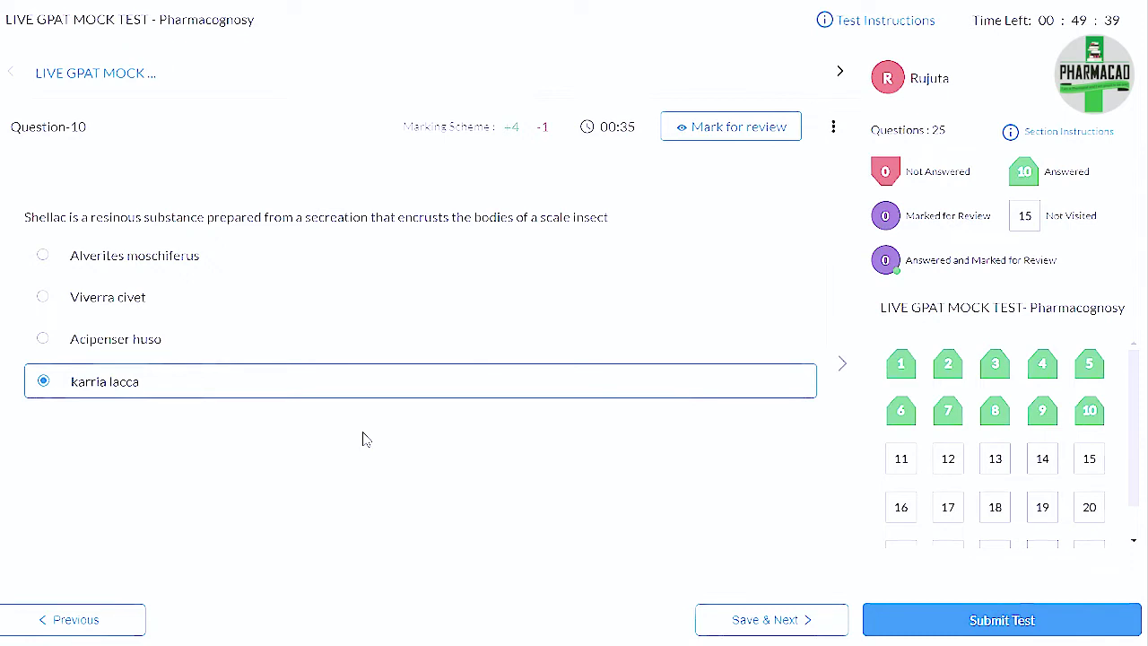
left_click(768, 618)
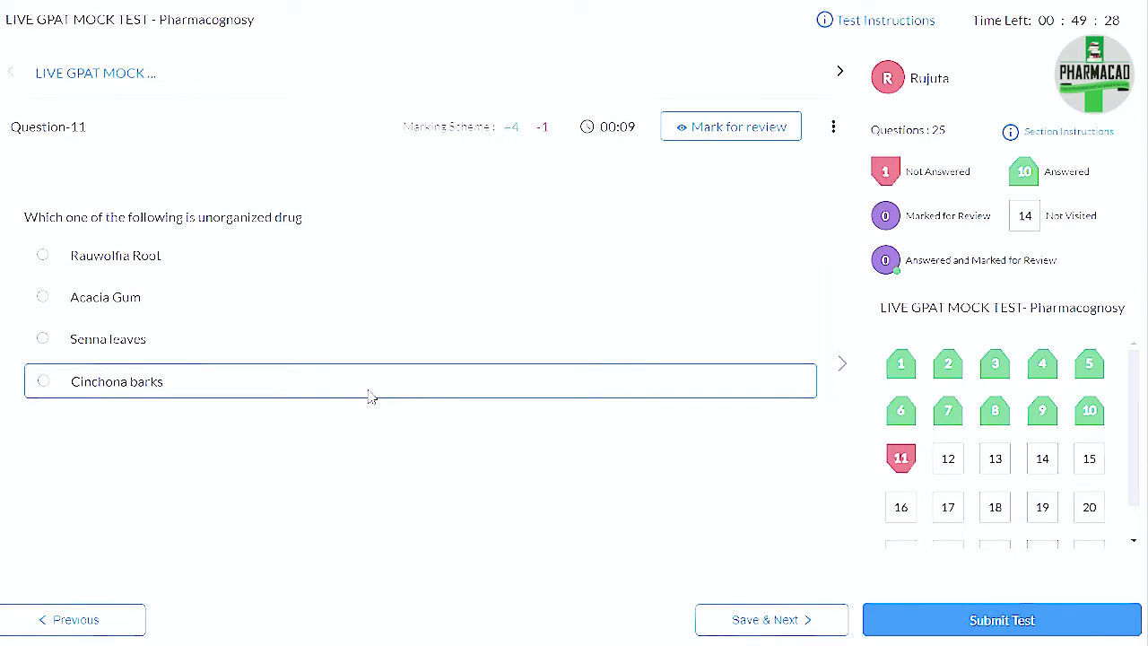
Answer question 11 on the unorganized drug with Acacia Gum and question 12 on isoquinoline alkaloids with Papaverine, saving both.
left_click(339, 300)
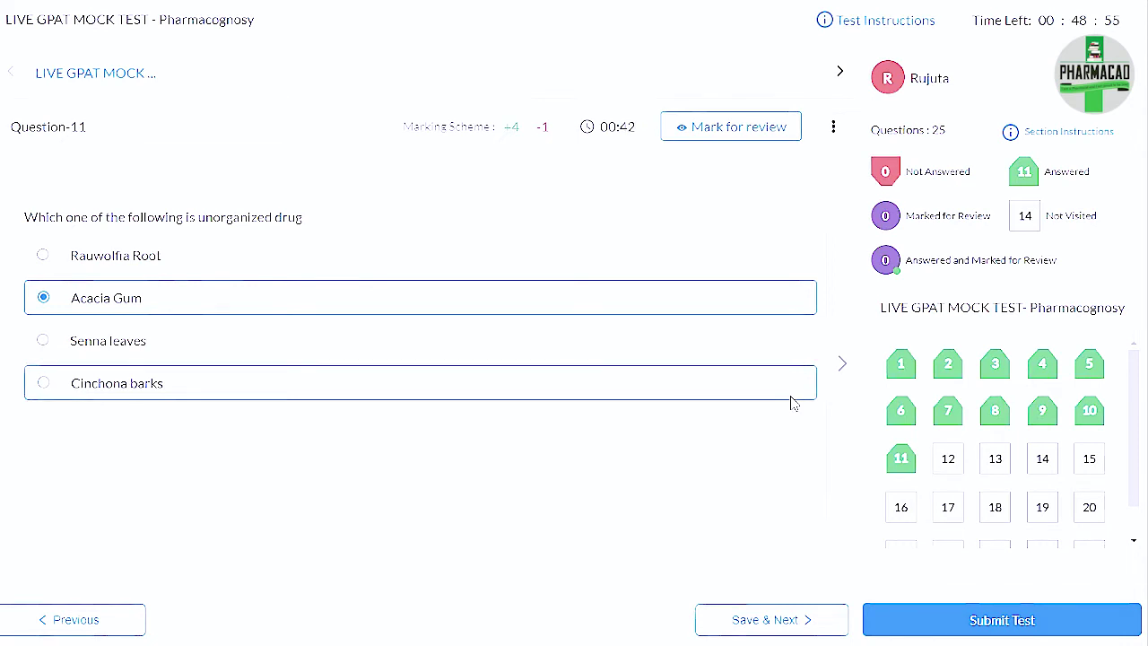
left_click(769, 620)
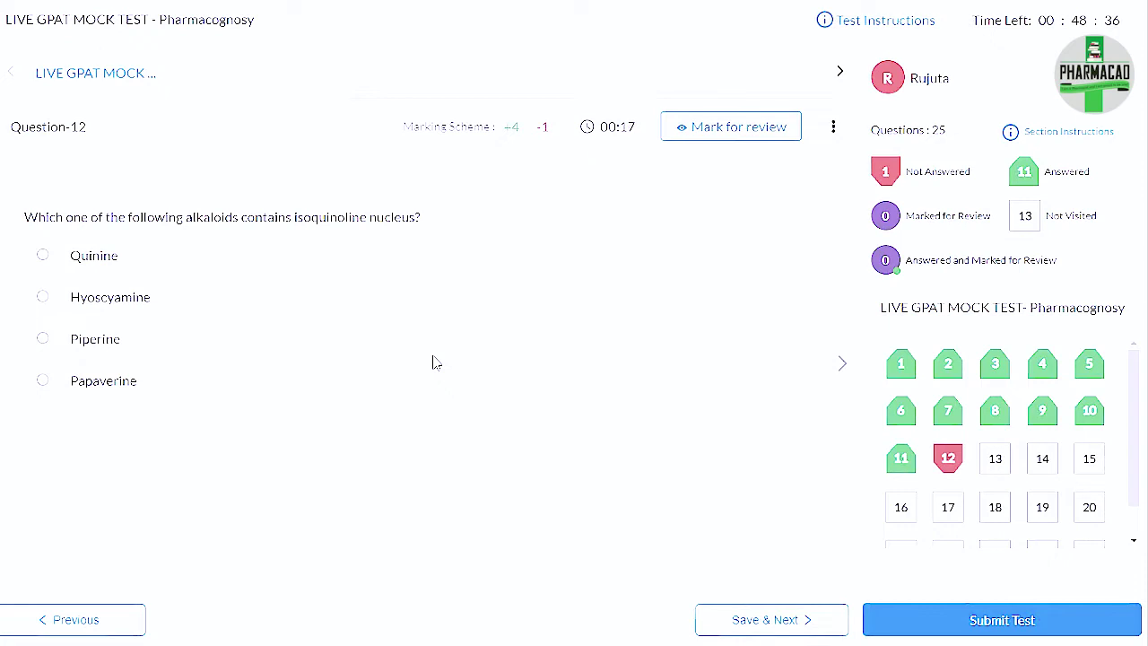
left_click(262, 377)
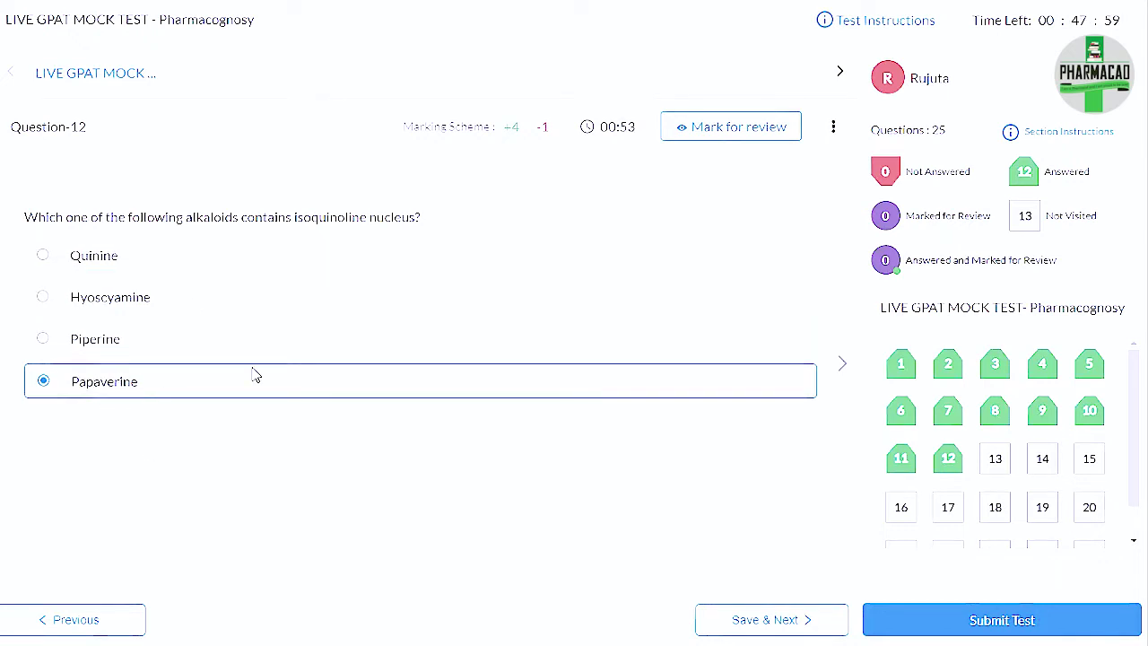
left_click(789, 621)
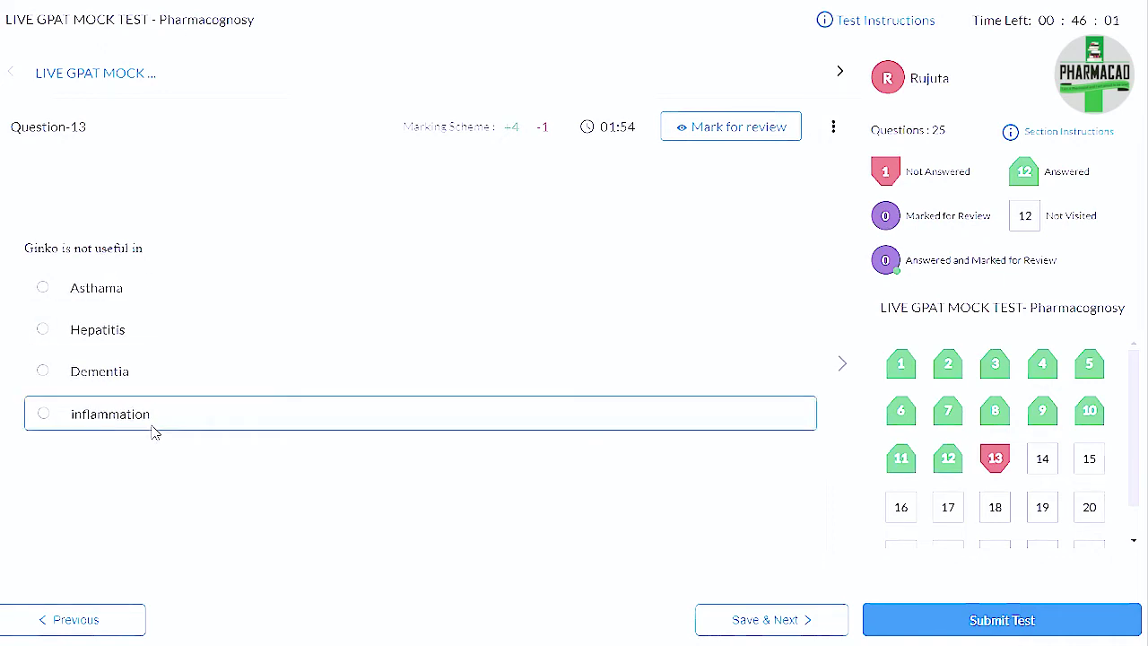
Answer question 13 on what Ginko is not useful in with Hepatitis and save it.
left_click(75, 345)
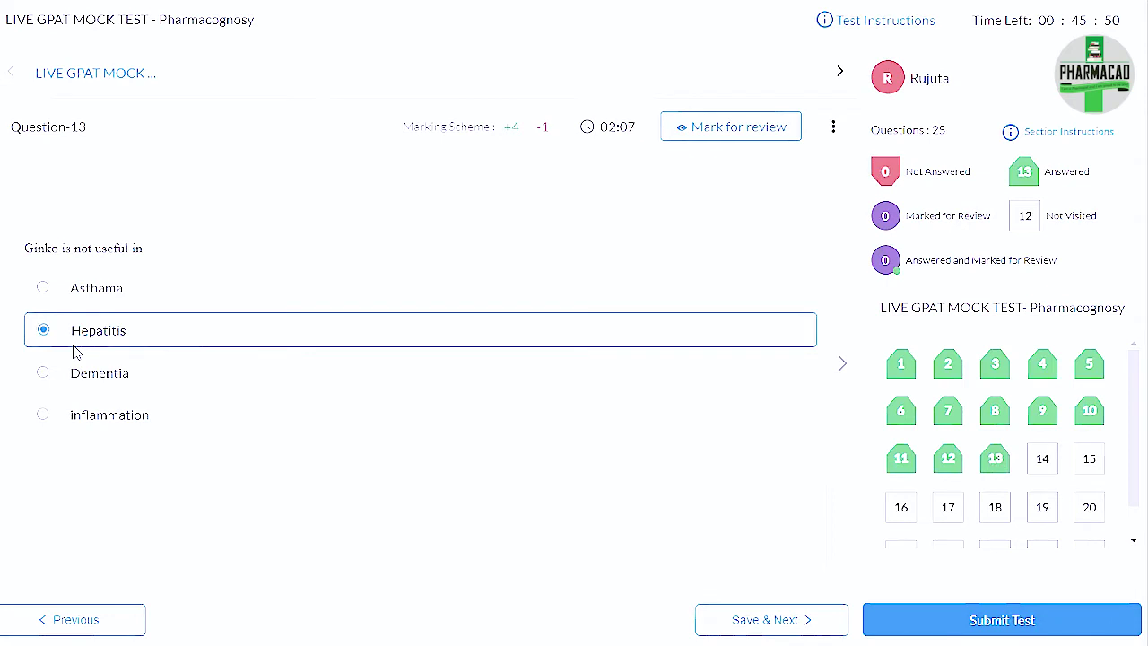
left_click(735, 620)
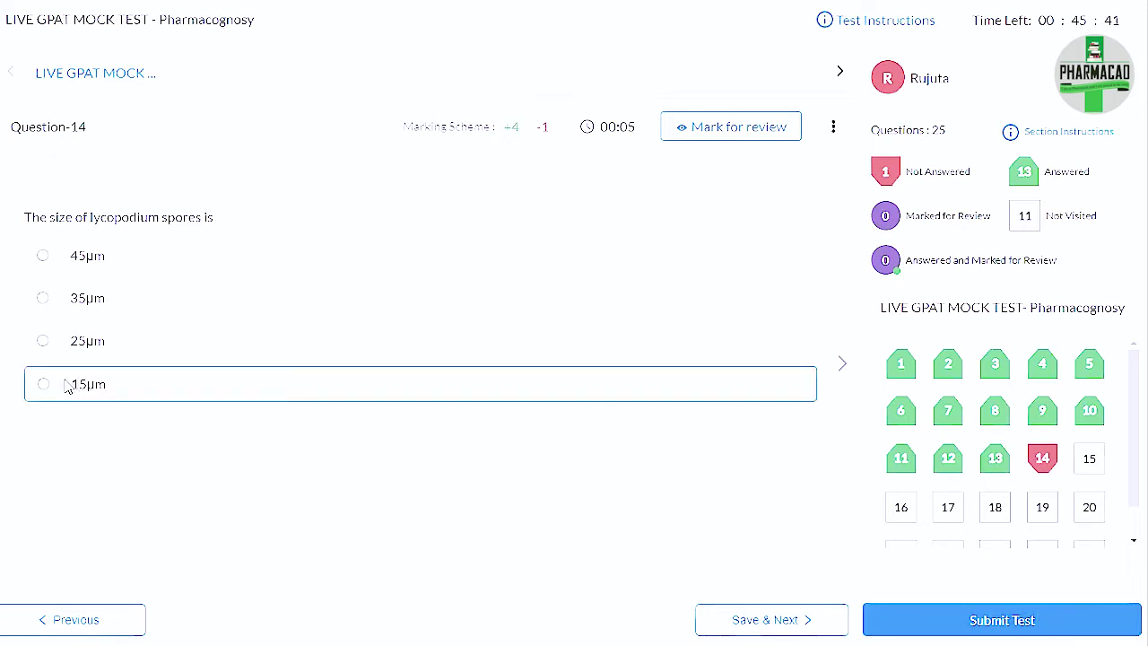
Answer question 14 on lycopodium spore size with 25μm and question 15 on the Gambir-fluorescin test with Green fluorescence, saving both.
left_click(43, 342)
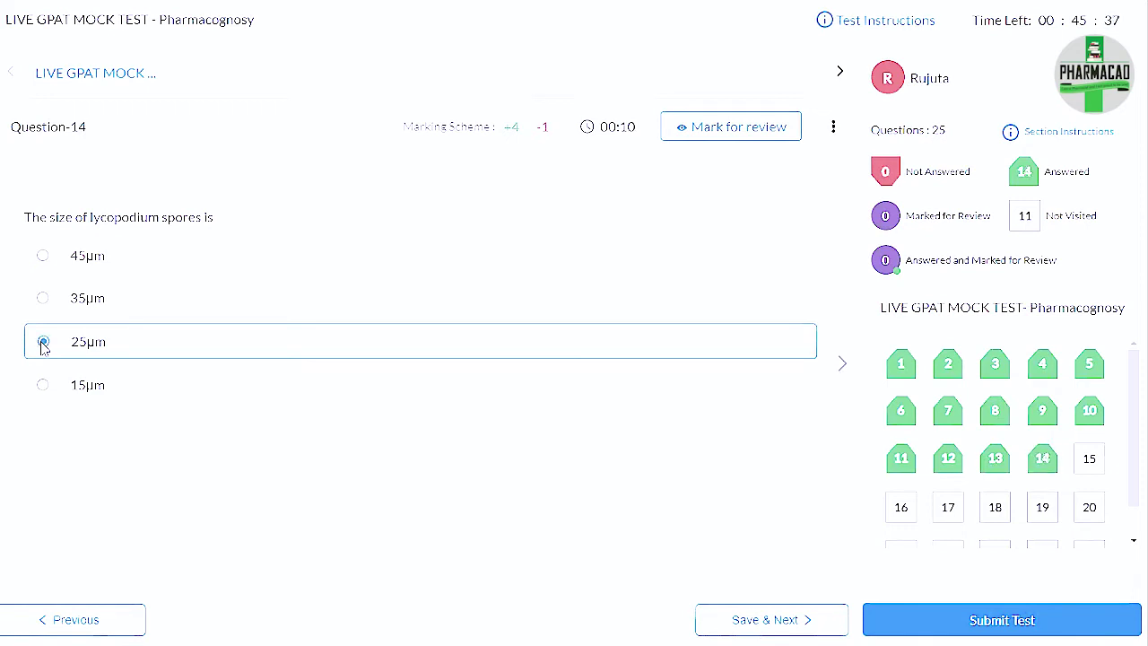
left_click(782, 623)
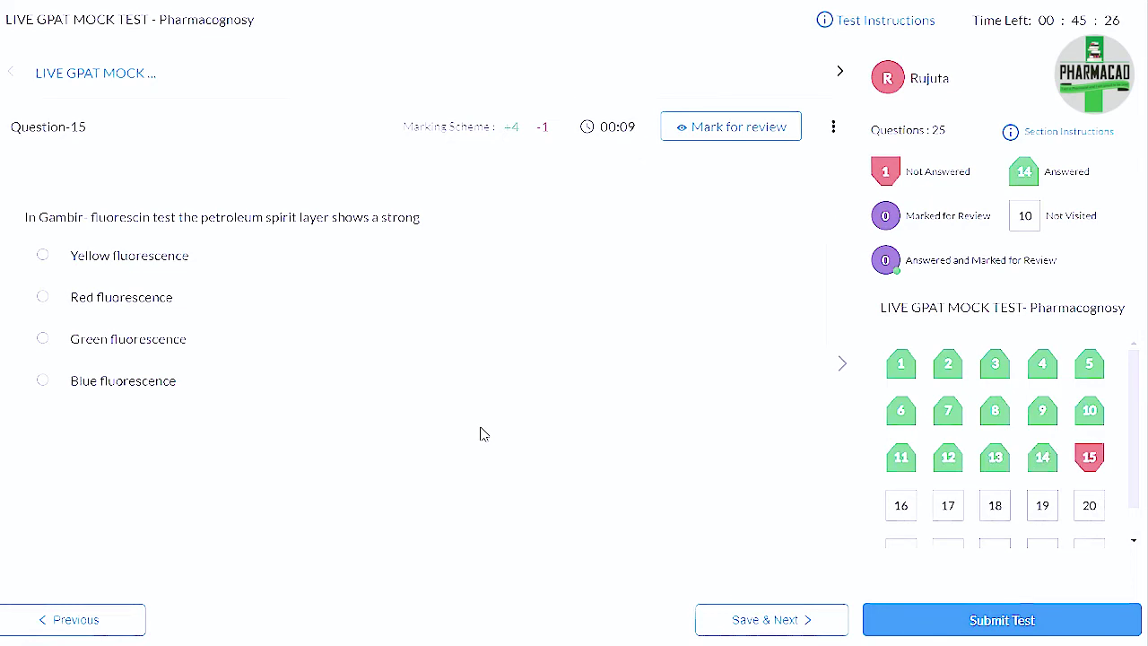
left_click(106, 348)
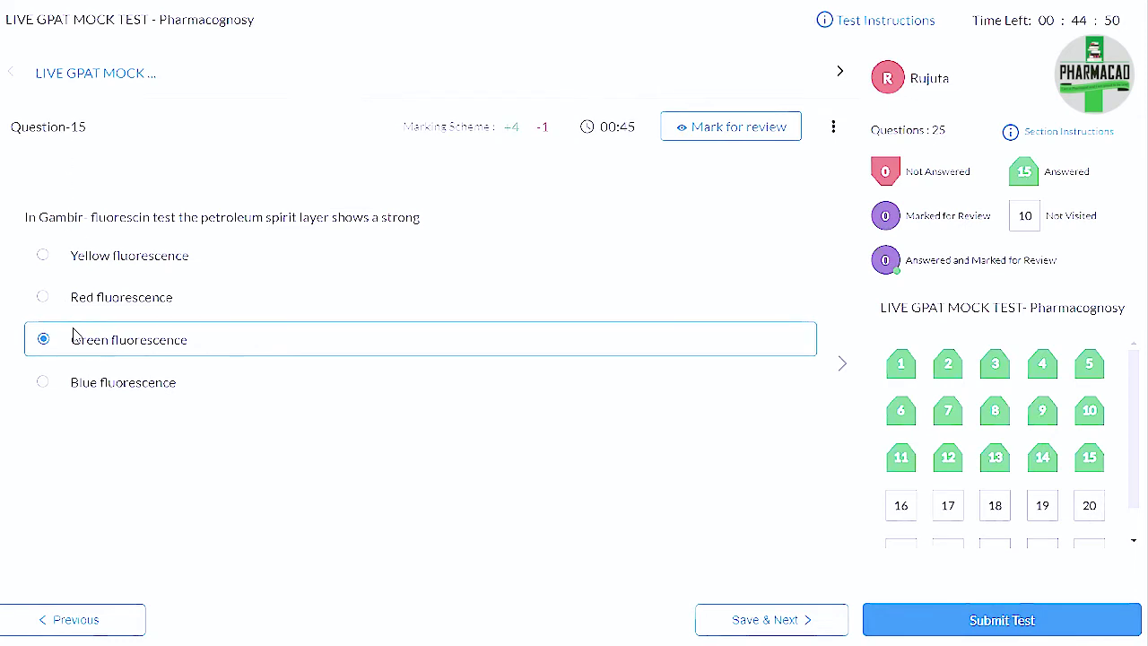
left_click(741, 624)
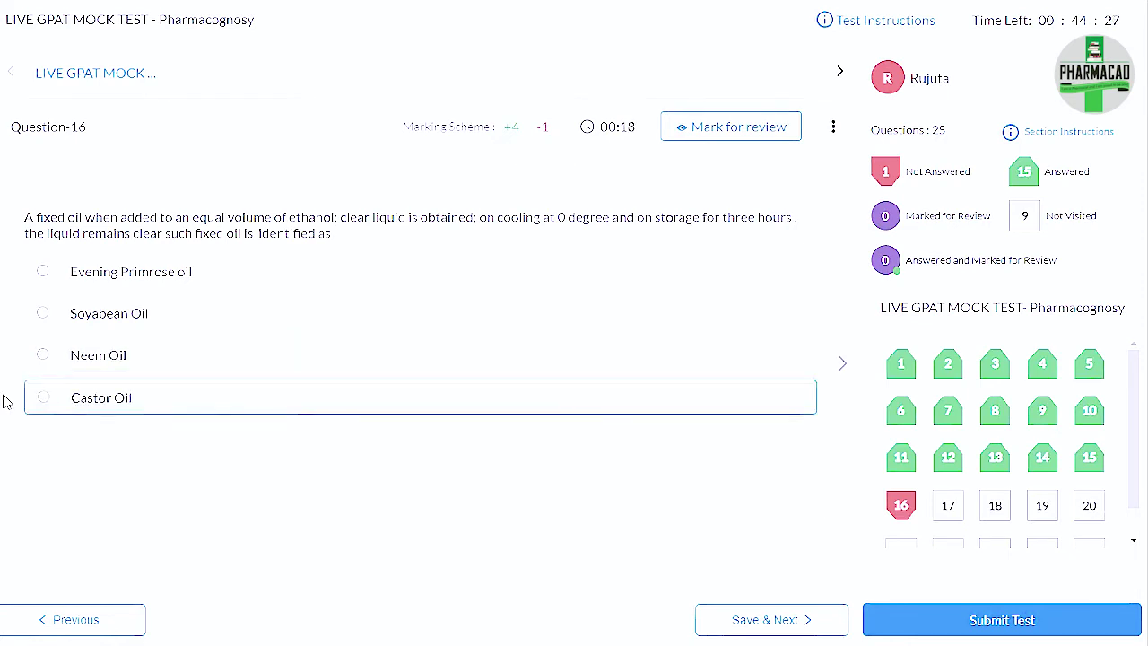
Answer question 16 on the fixed oil that stays clear in ethanol with Castor Oil, return from the exit warning, and save it.
left_click(40, 399)
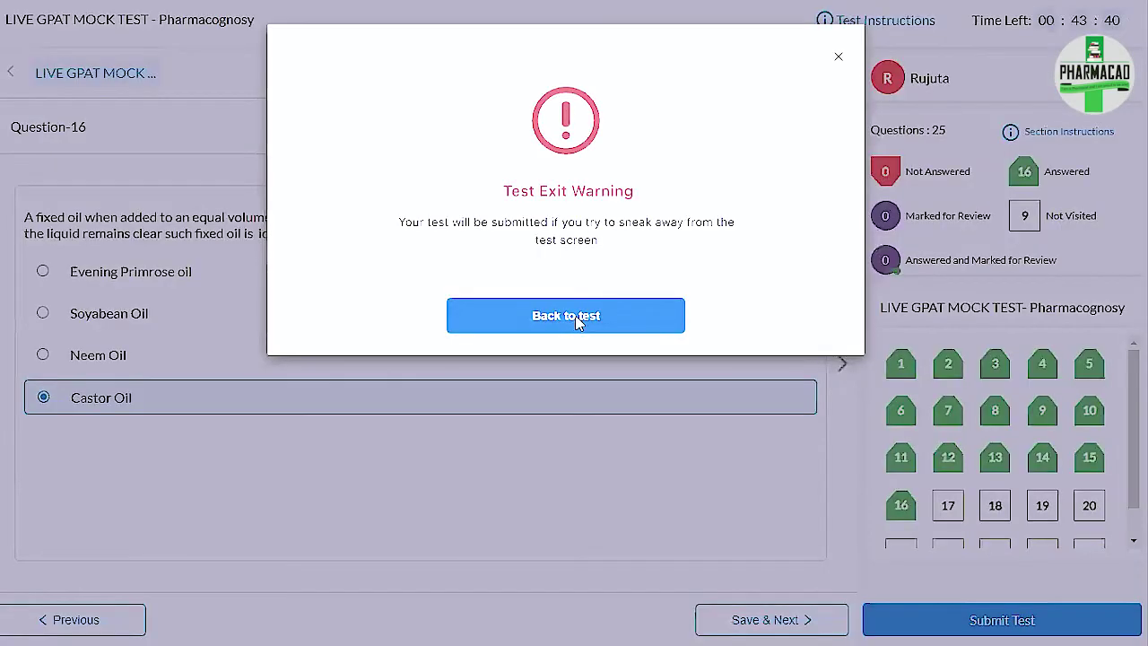
left_click(579, 322)
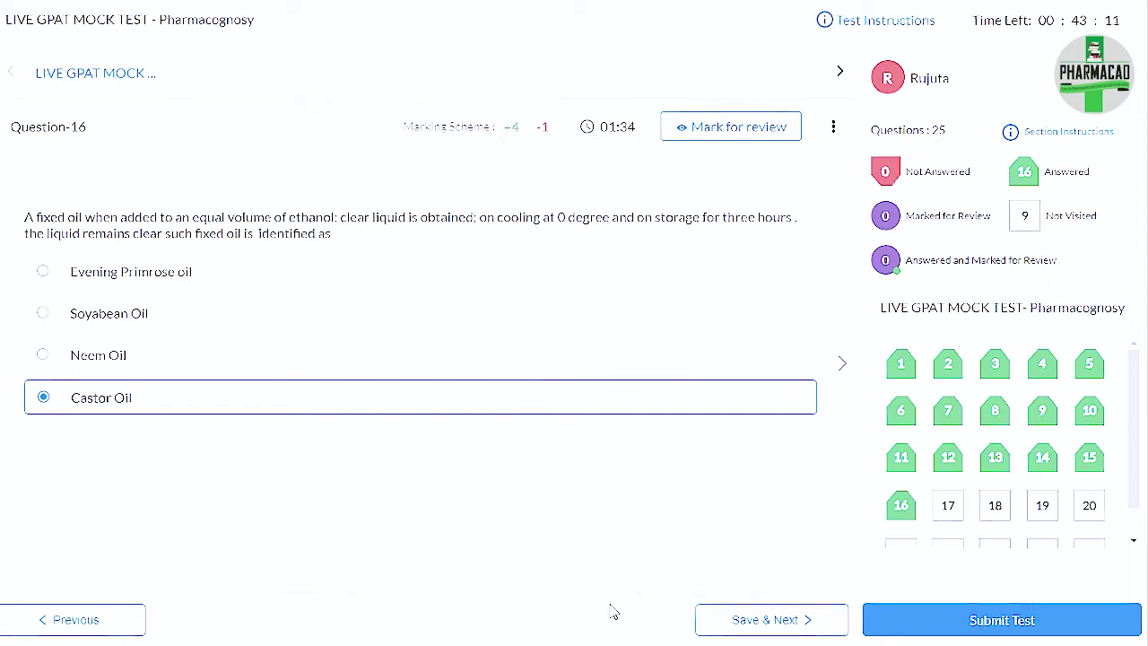
left_click(789, 623)
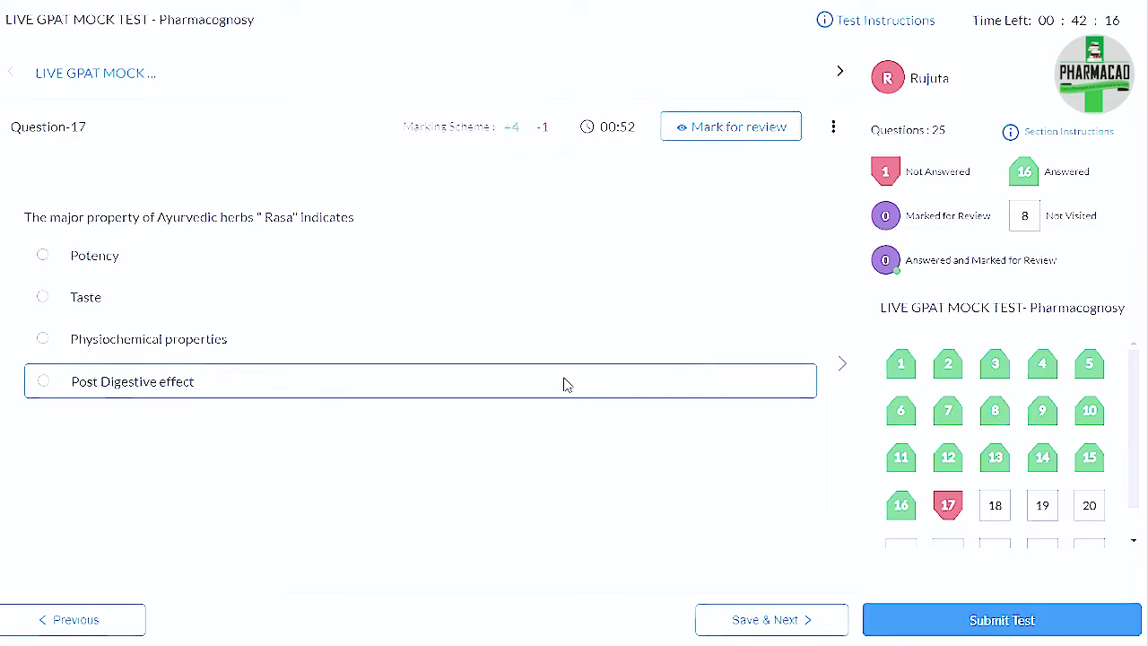
Answer question 17 on the Ayurvedic property Rasa with Taste and question 18 on the colchicine colour test with Yellow colour, saving both.
left_click(61, 312)
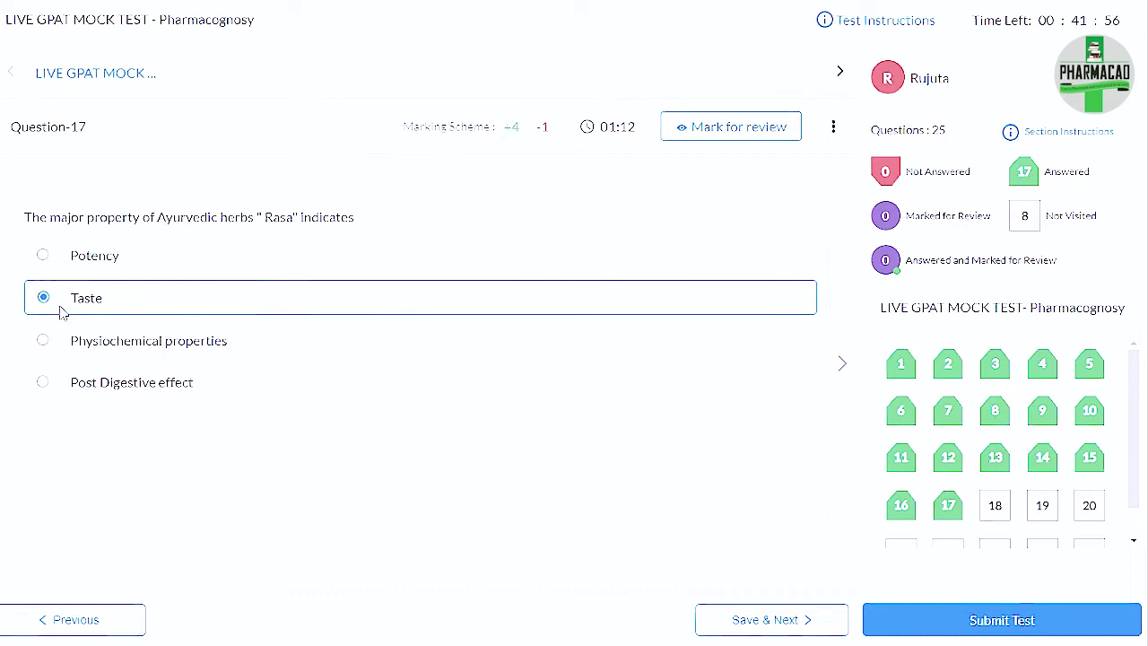
left_click(777, 625)
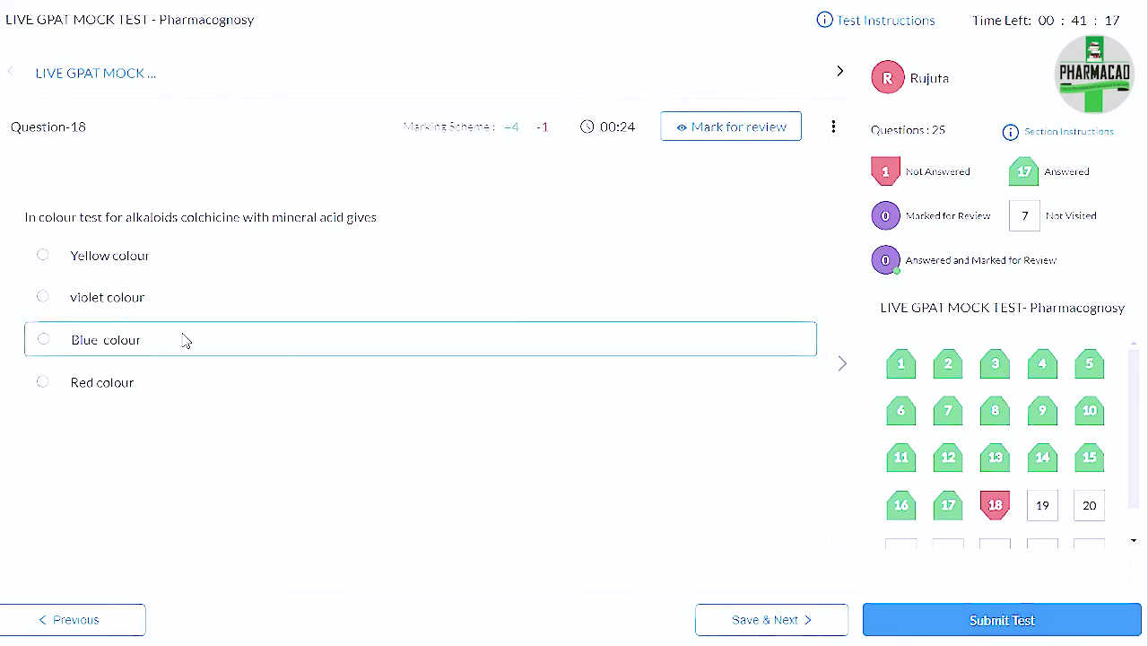
left_click(127, 260)
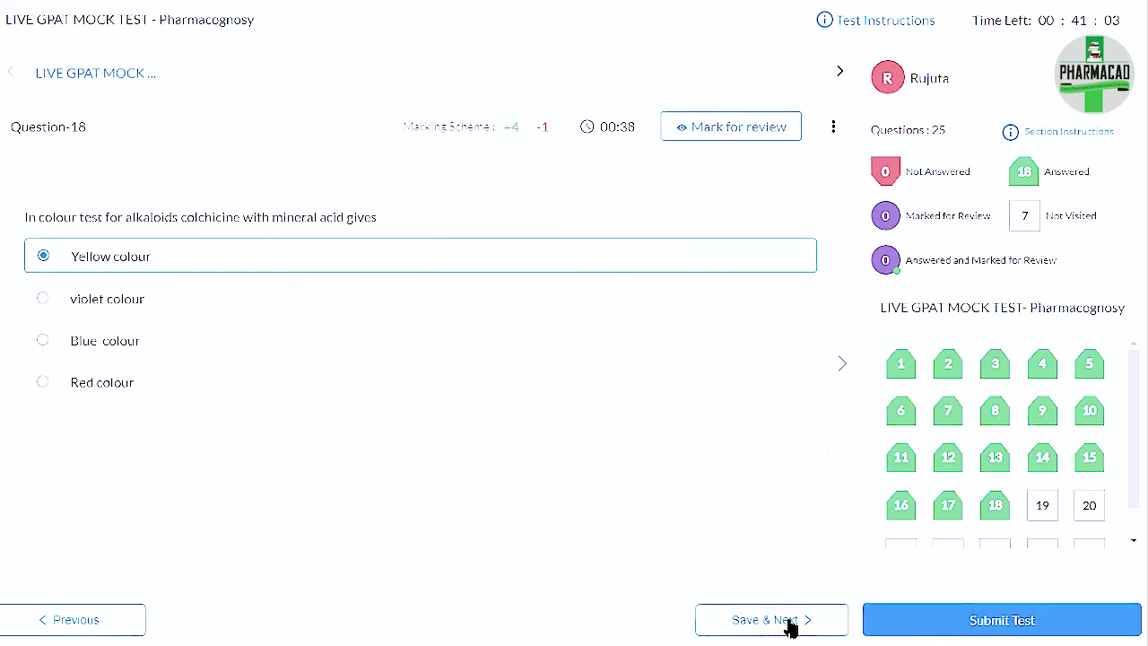
left_click(789, 627)
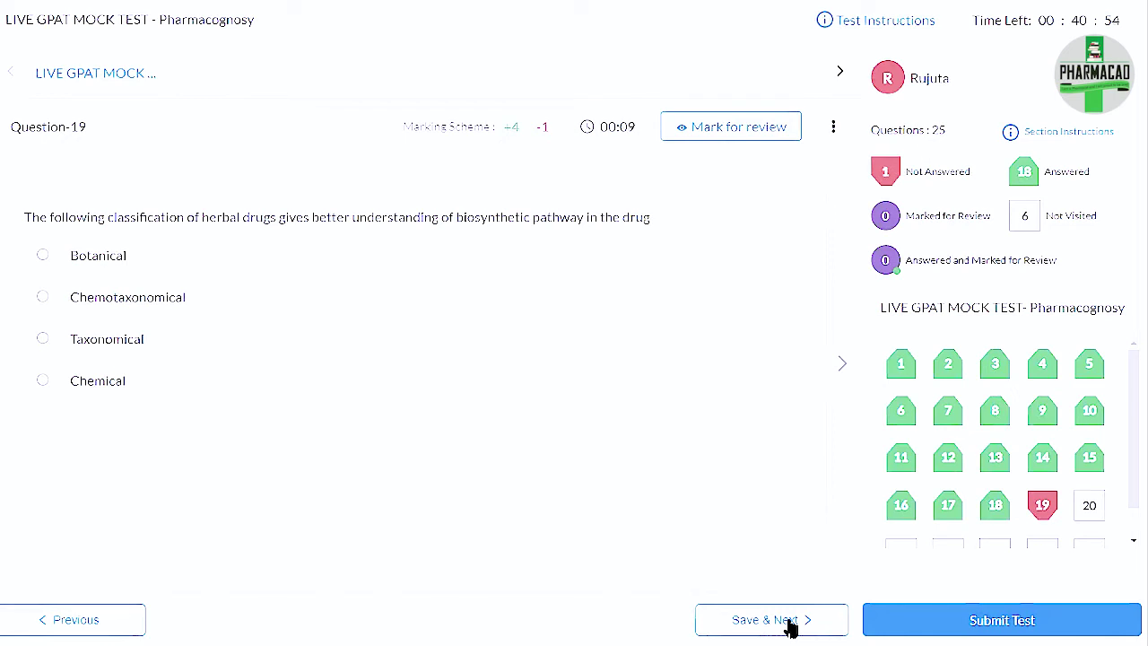
Answer question 19 on herbal drug classification with Chemotaxonomical and question 20 on the Law of similia with Homeopathy, saving both.
left_click(191, 313)
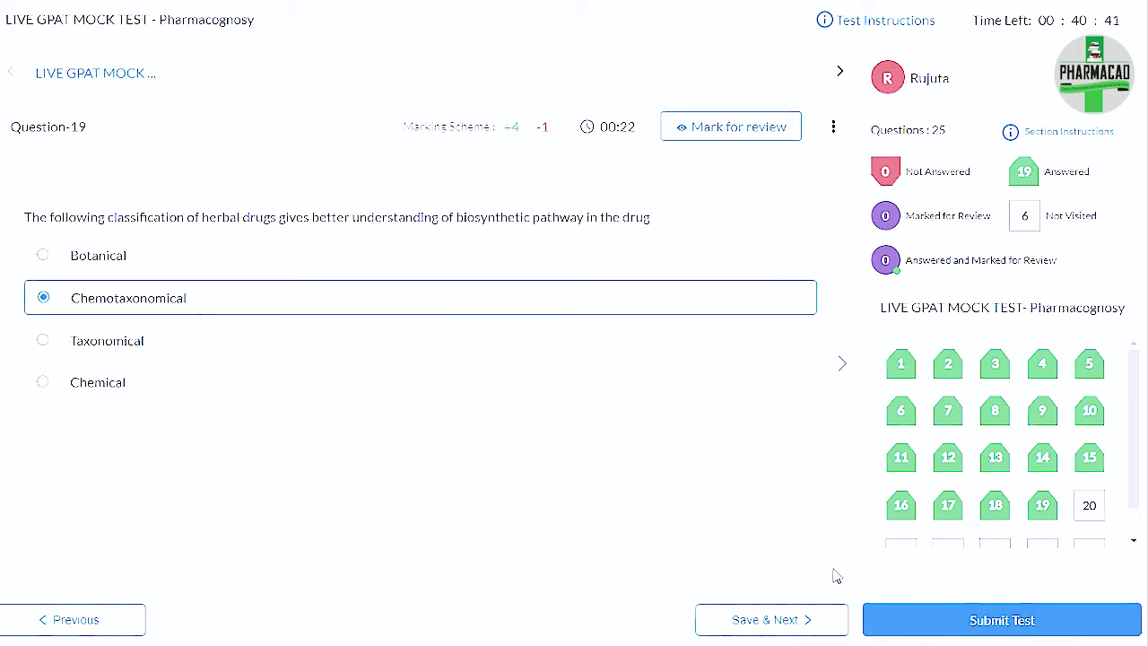
left_click(795, 622)
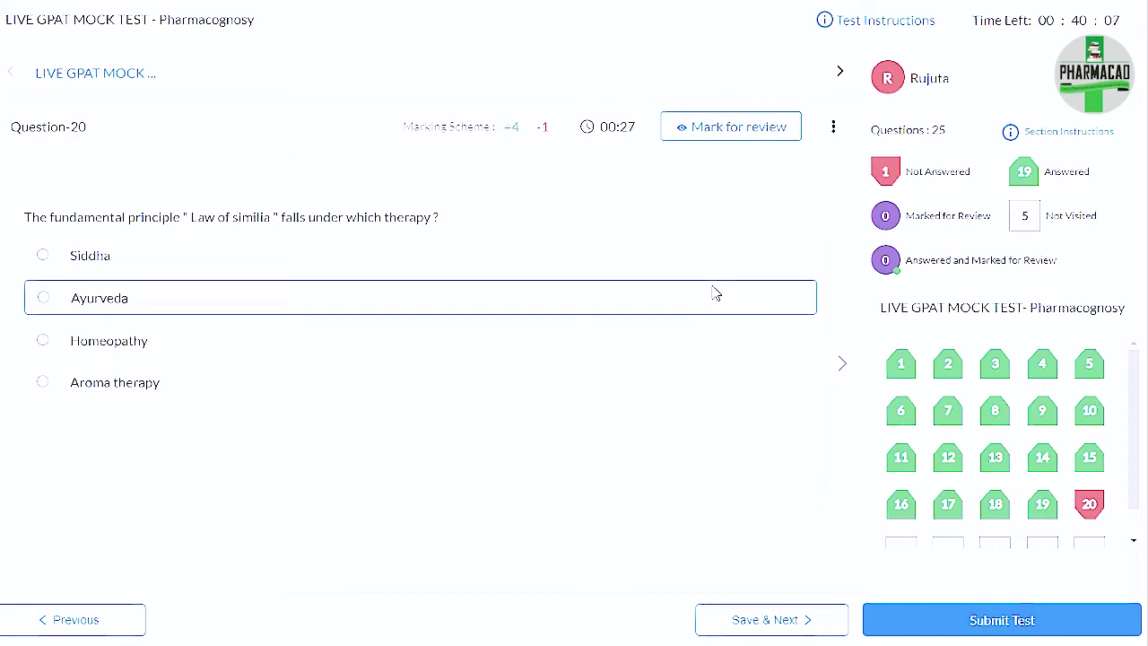
left_click(45, 342)
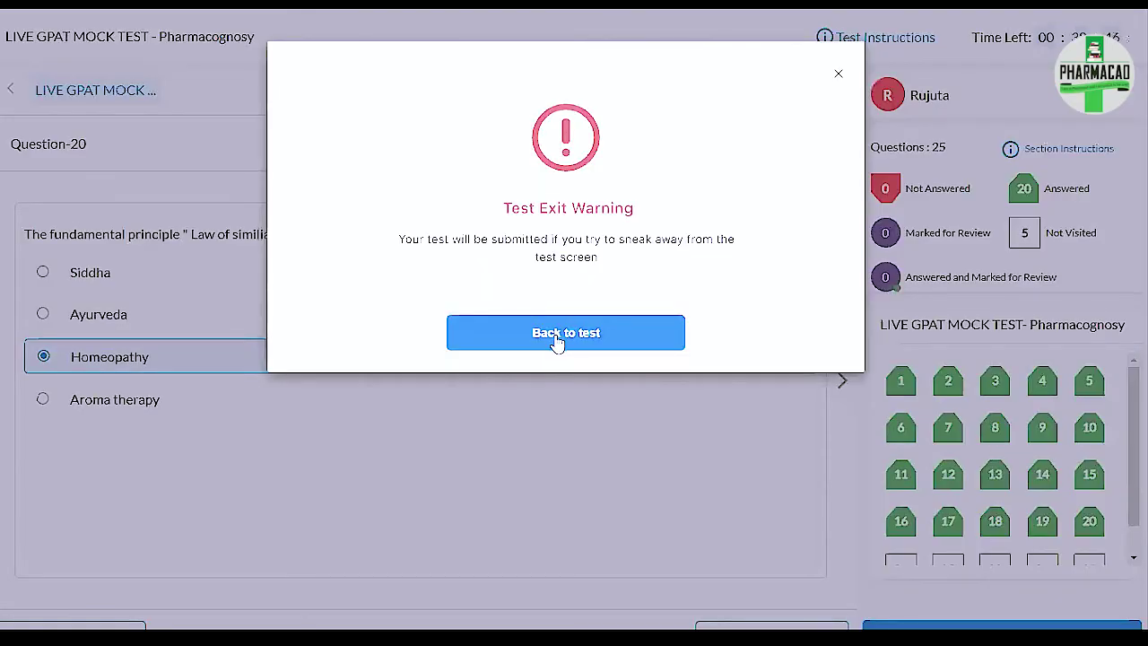
left_click(830, 580)
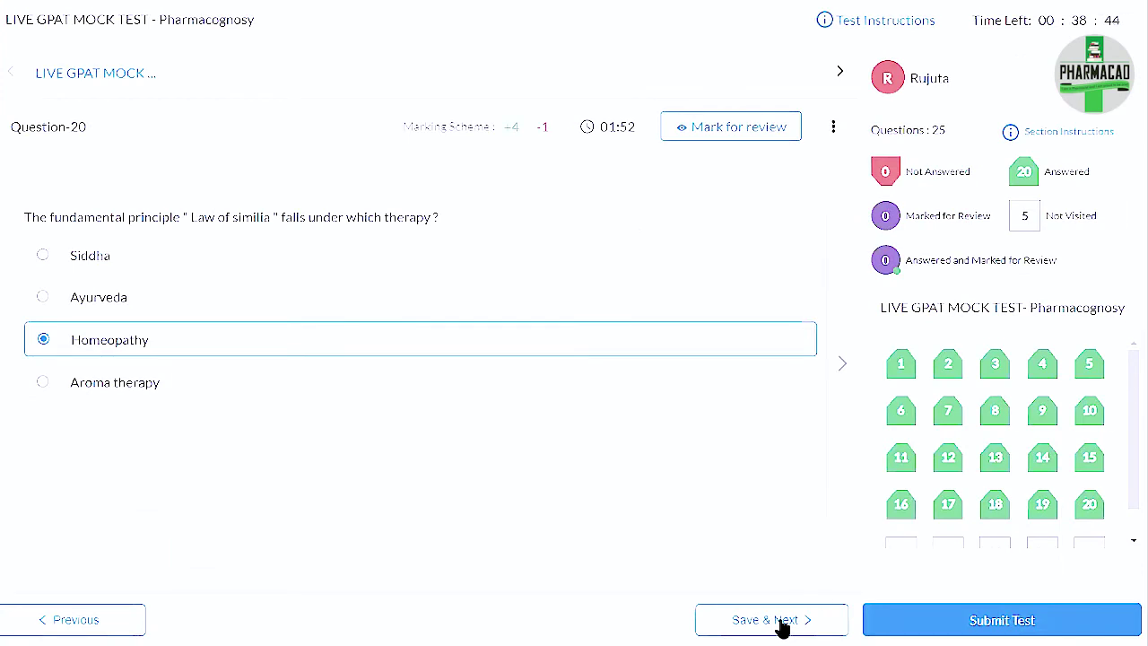
left_click(781, 637)
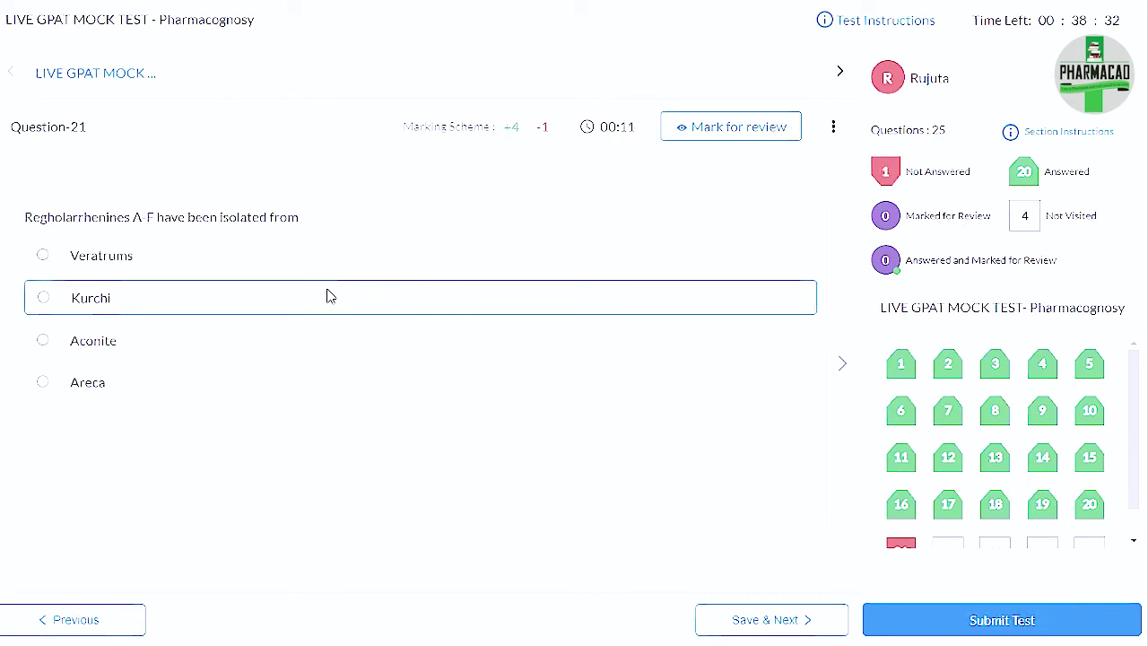
Answer question 21 on the source of Regholarrhenines A-F with Kurchi and question 22 on Zingiber officinale pungency with Gingerol, saving both.
left_click(327, 296)
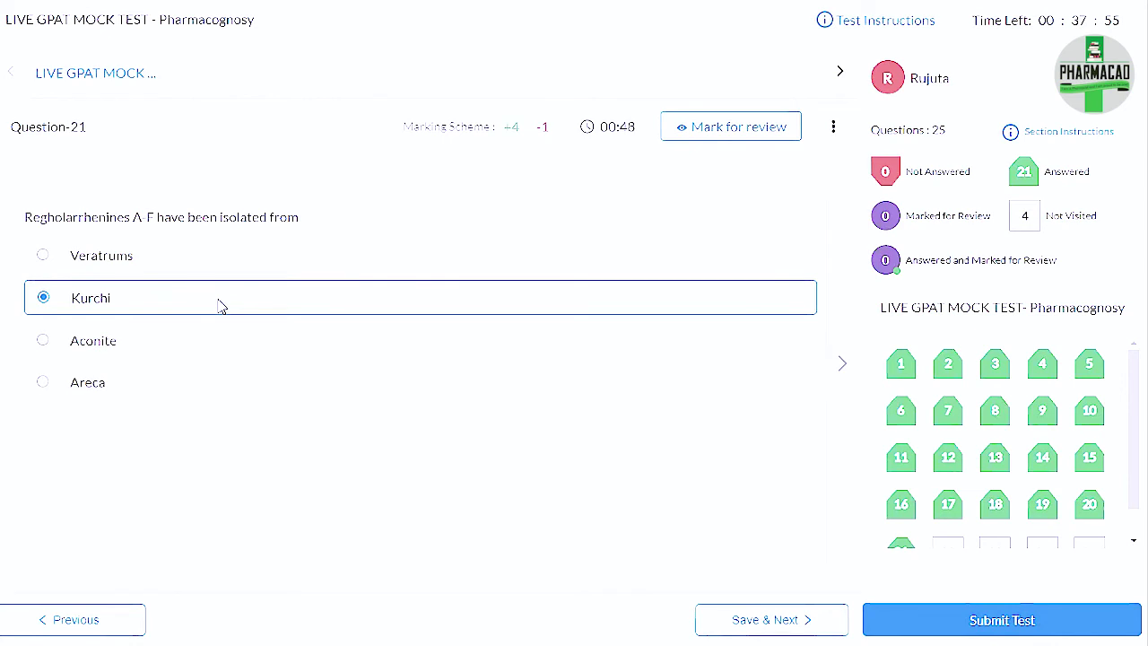
left_click(766, 625)
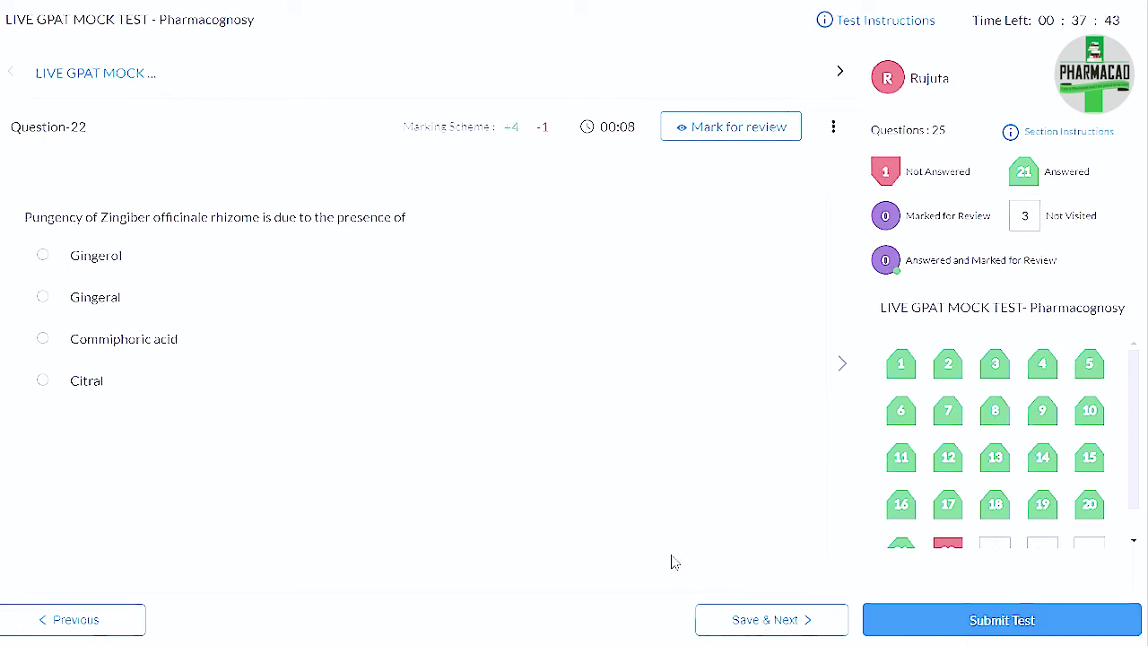
left_click(41, 257)
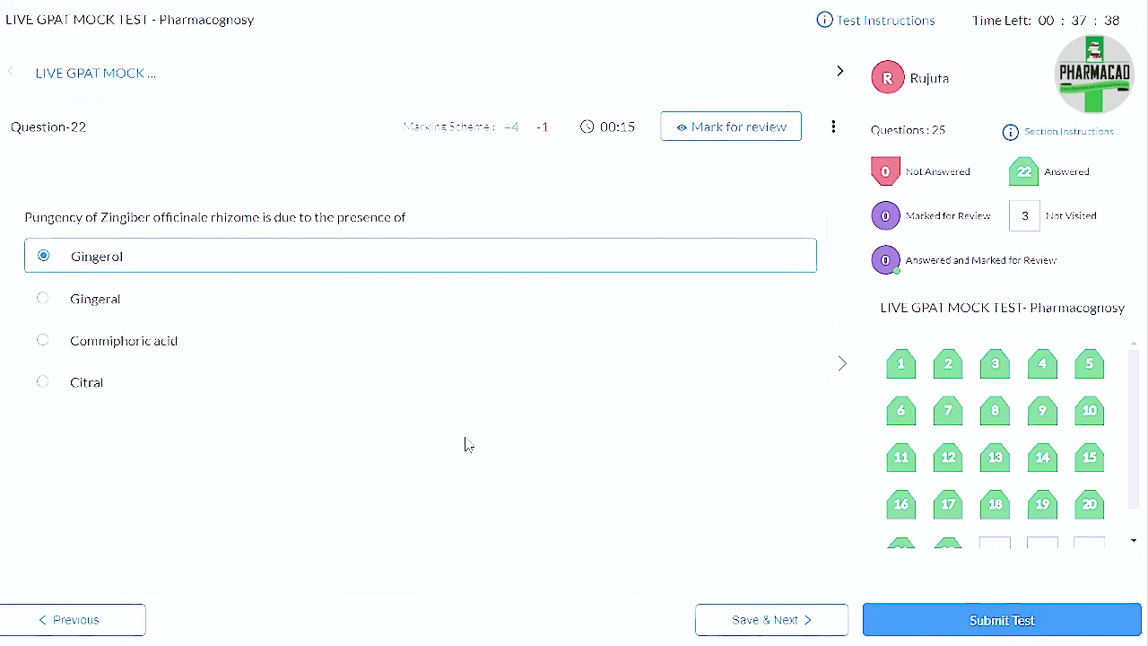
left_click(765, 624)
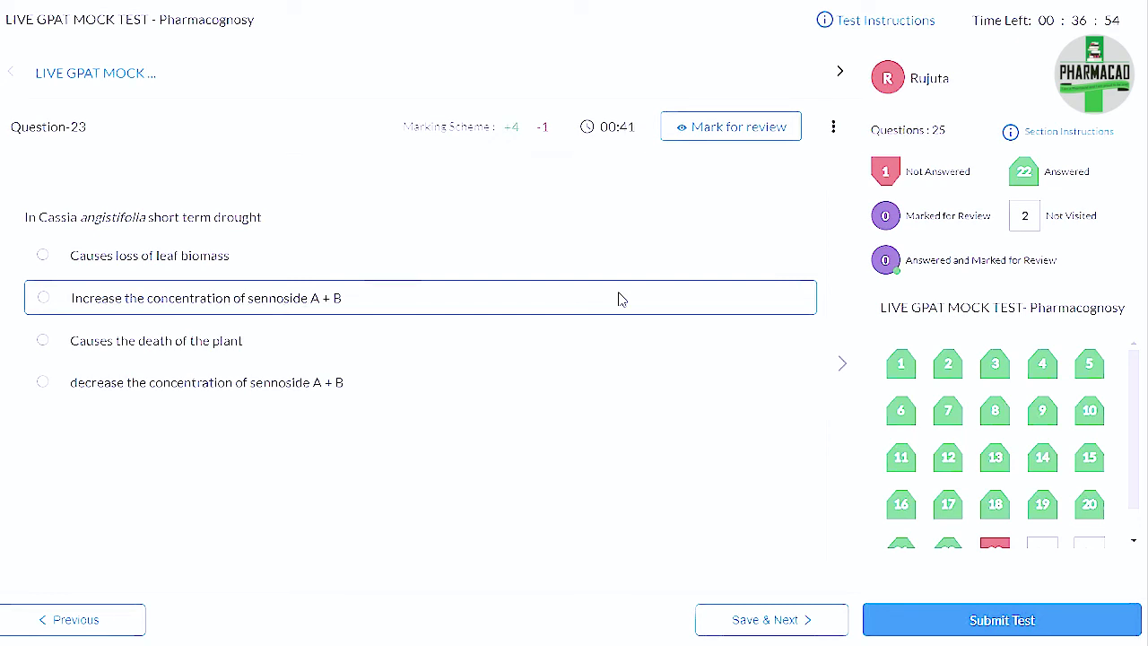
Answer question 23 on Cassia drought with Increase the concentration of sennoside A + B and question 24 on undifferentiated plants with Thallophyte, saving both.
left_click(618, 298)
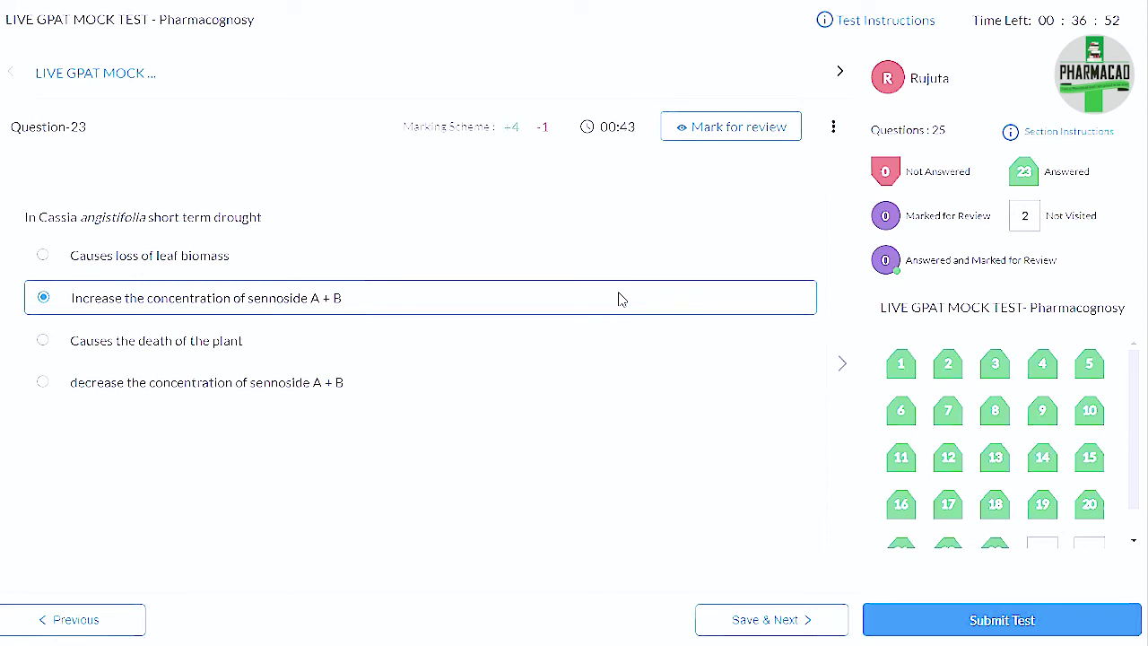
left_click(618, 298)
left_click(618, 297)
left_click(758, 624)
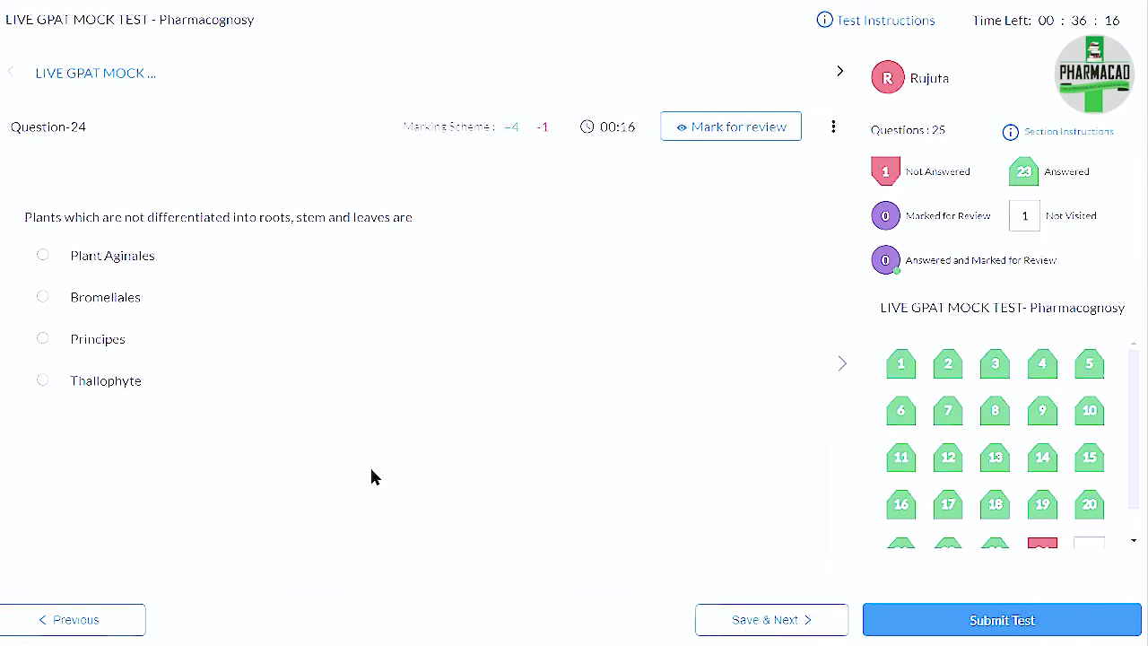
left_click(66, 387)
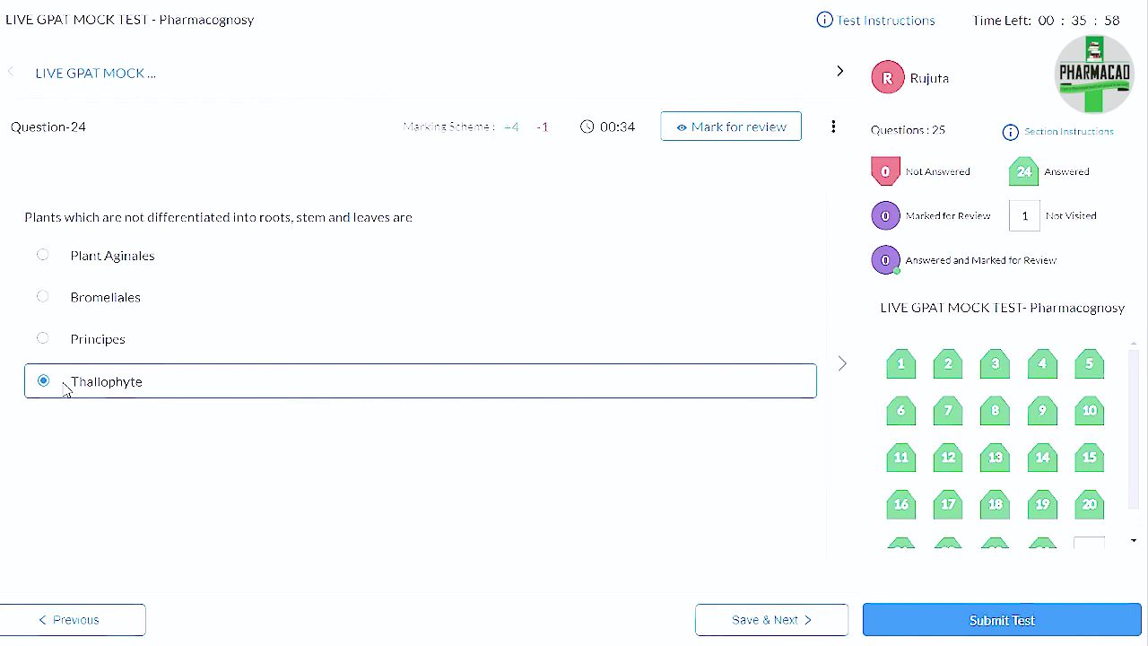
left_click(782, 621)
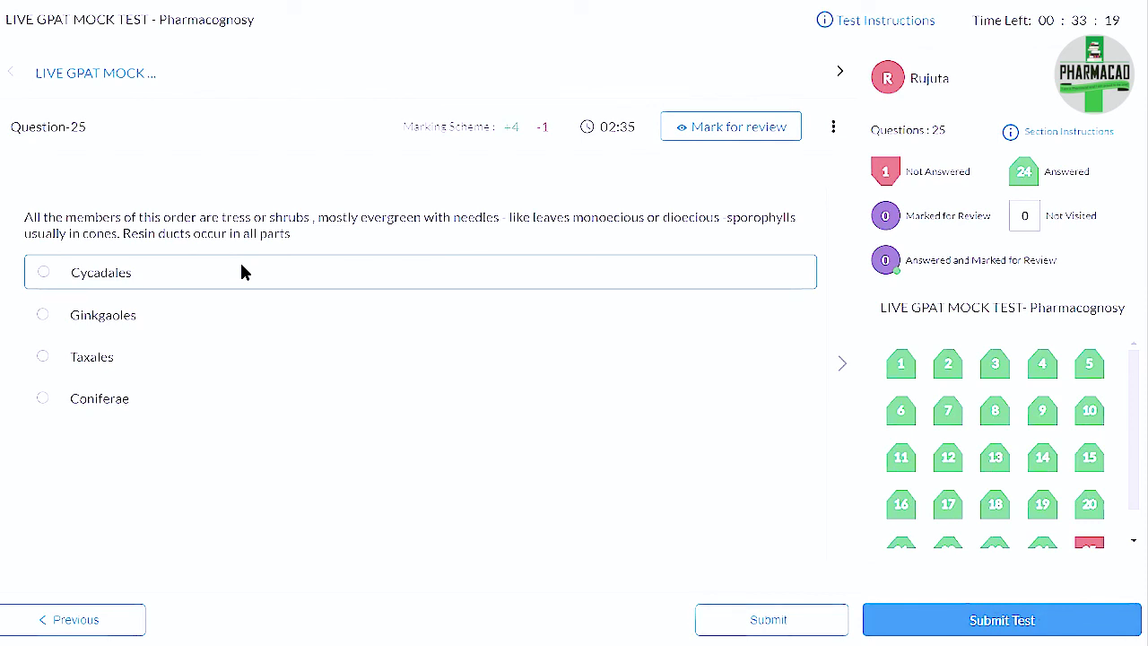
Answer question 25 on the evergreen order with resin ducts with Coniferae, then submit the test and view the score summary.
left_click(203, 415)
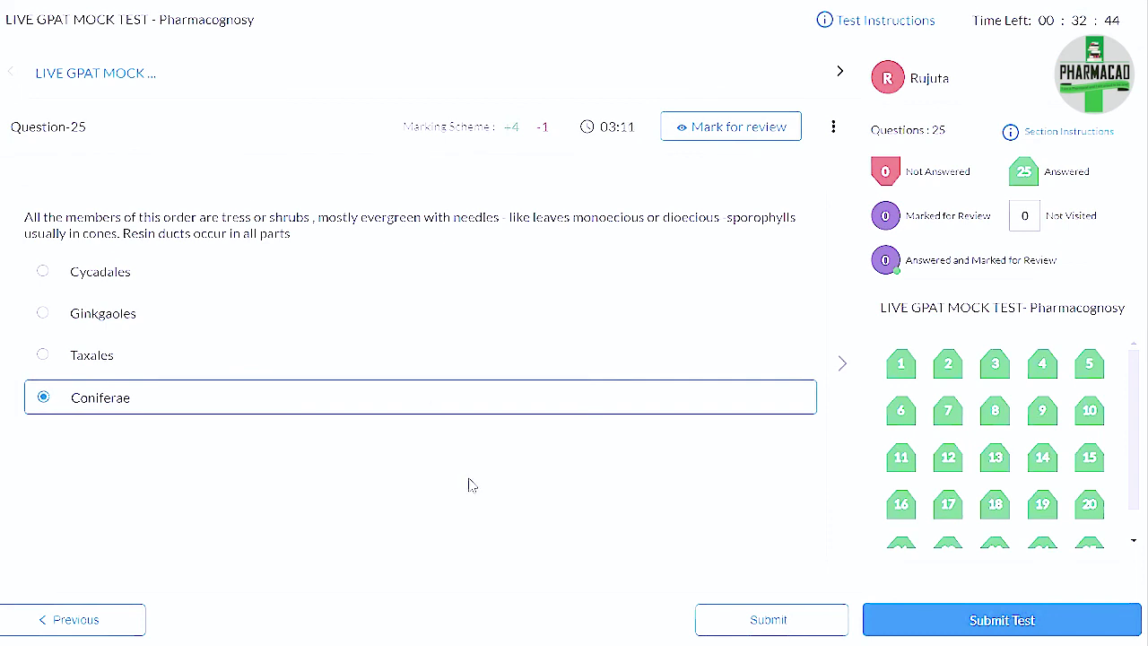
left_click(789, 626)
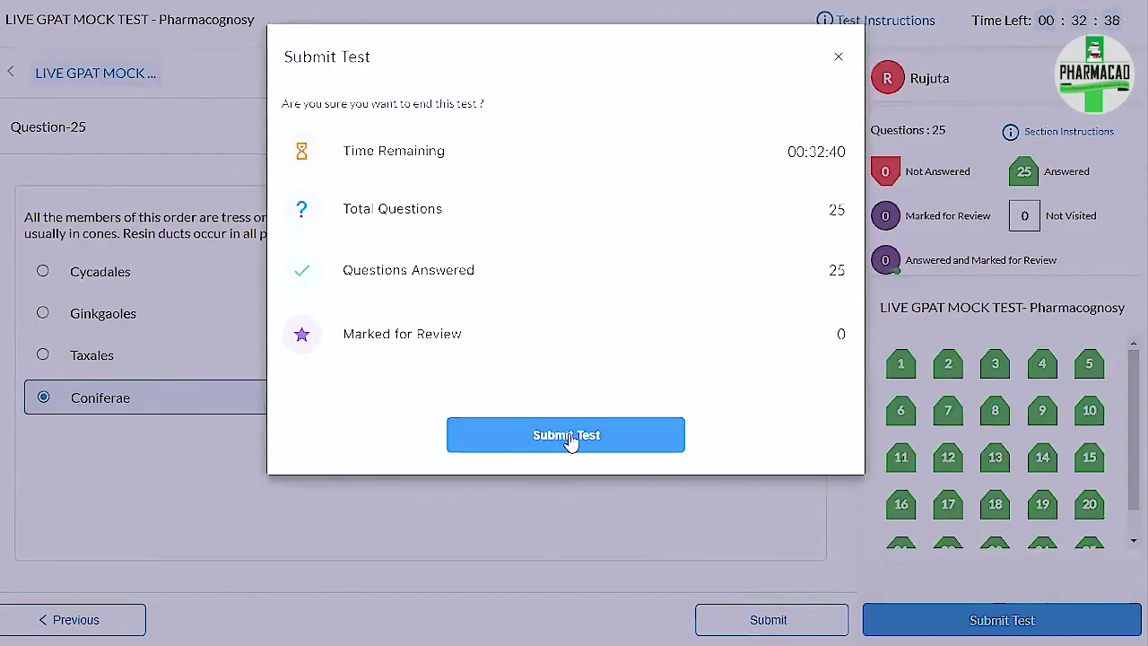
left_click(573, 442)
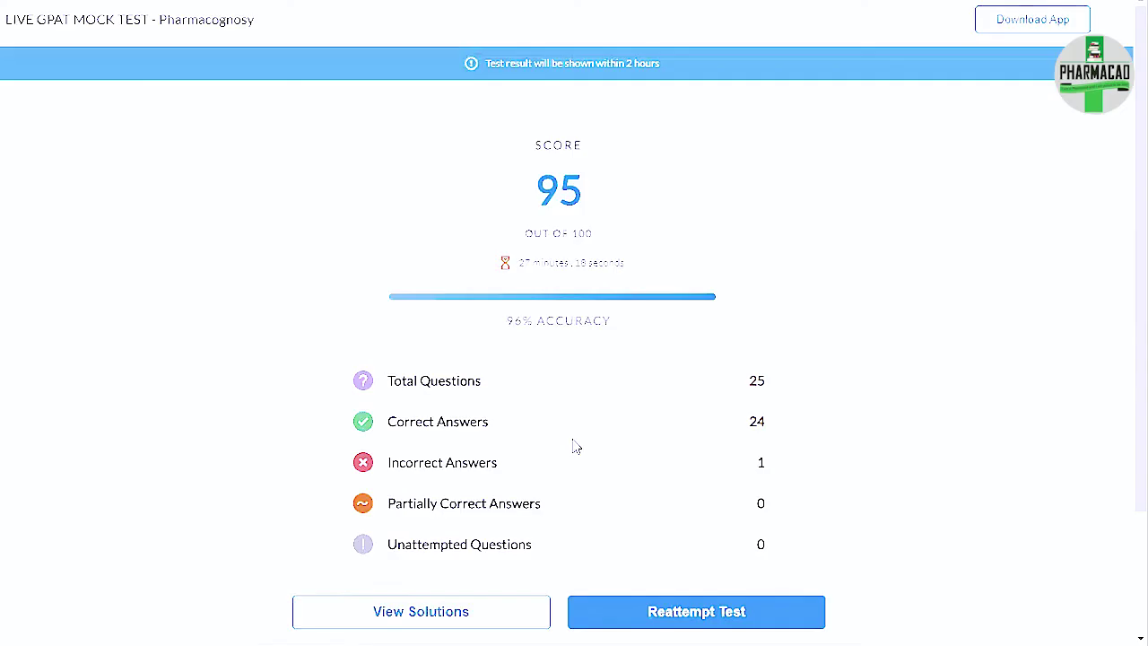
scroll(575, 446, "down", 3)
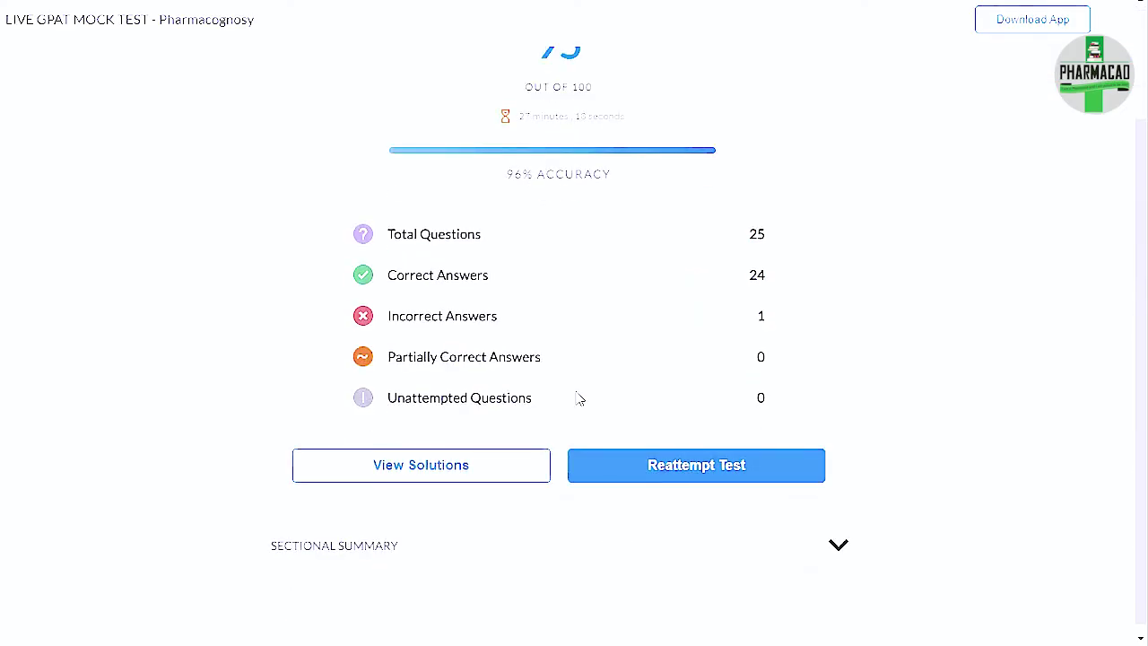